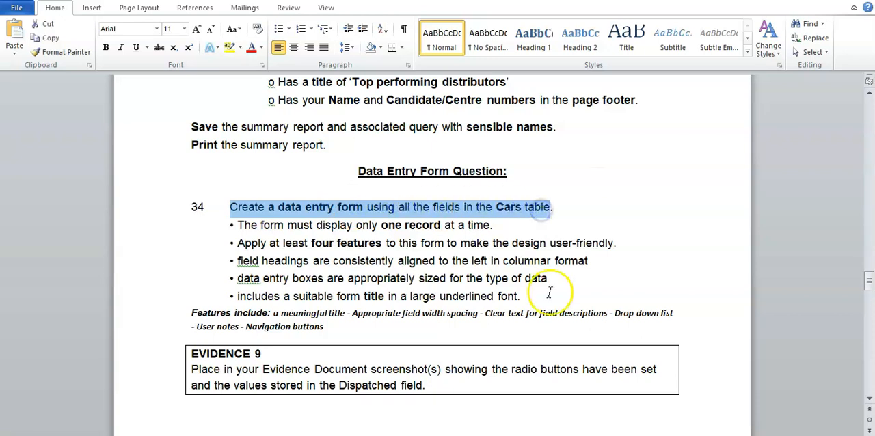
Step: Switch to Access and close the open S16CARS and S16Distributors tables, saving the layout changes to S16Distributors
left_click(530, 435)
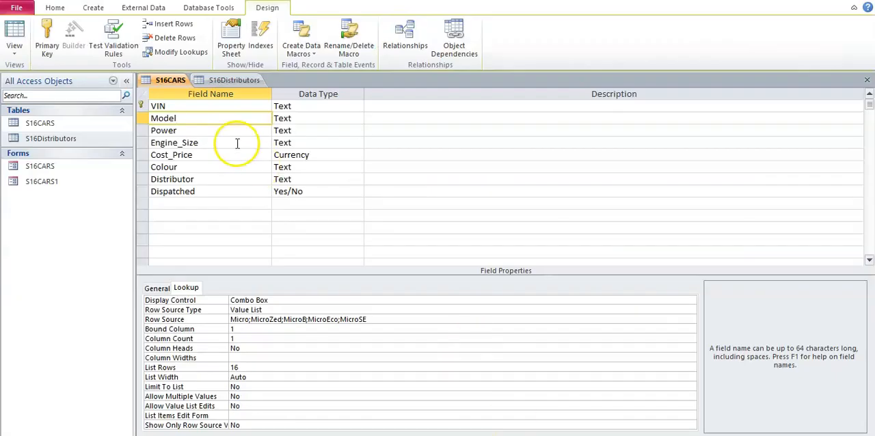
right_click(172, 78)
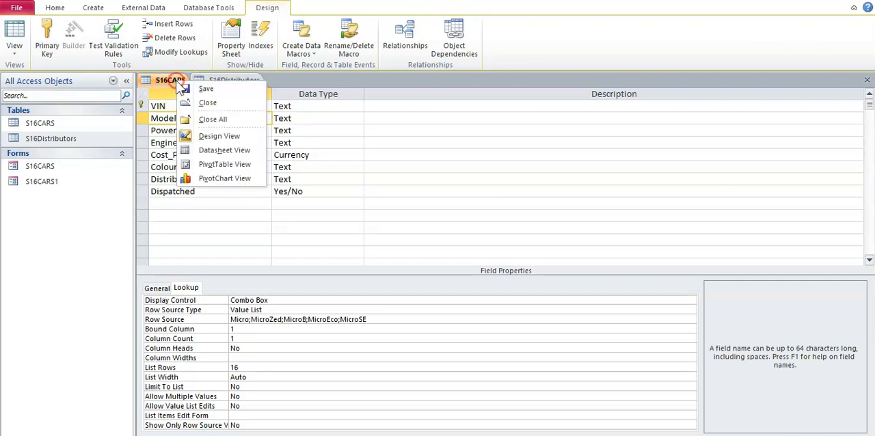
left_click(180, 96)
right_click(175, 82)
left_click(190, 103)
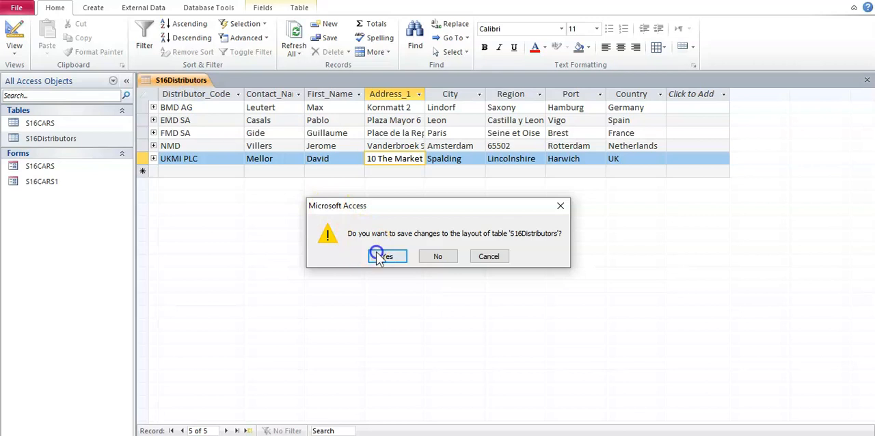
left_click(376, 252)
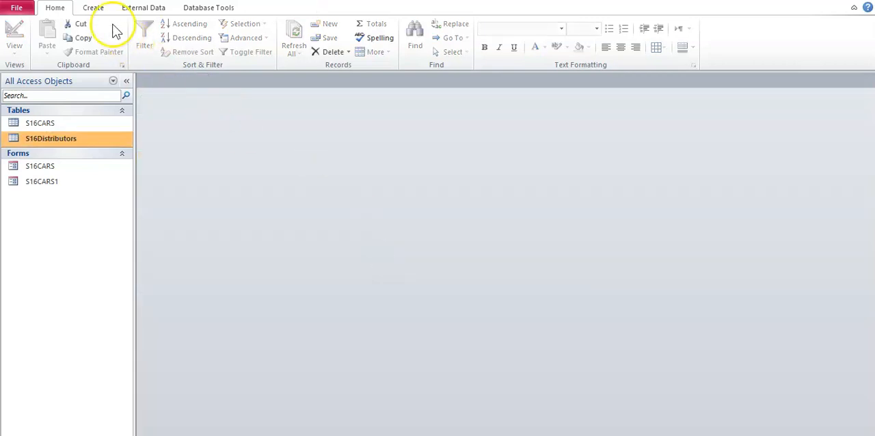
Step: Start a new form with the Form Wizard and choose the S16CARS table as its source
left_click(95, 9)
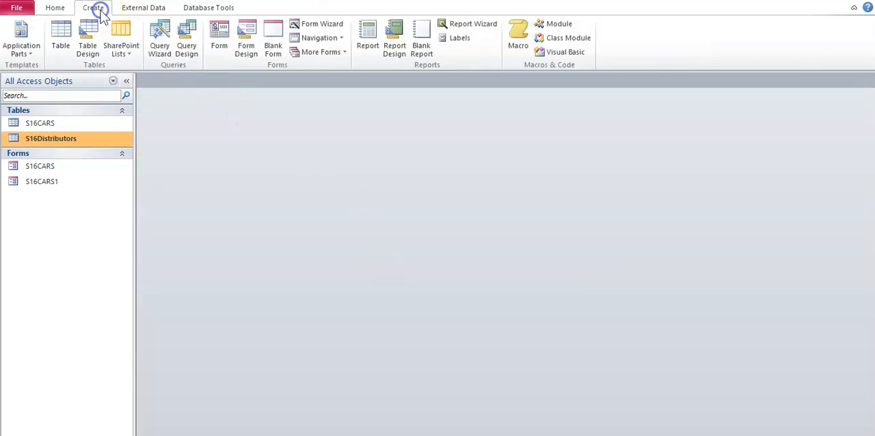
left_click(321, 26)
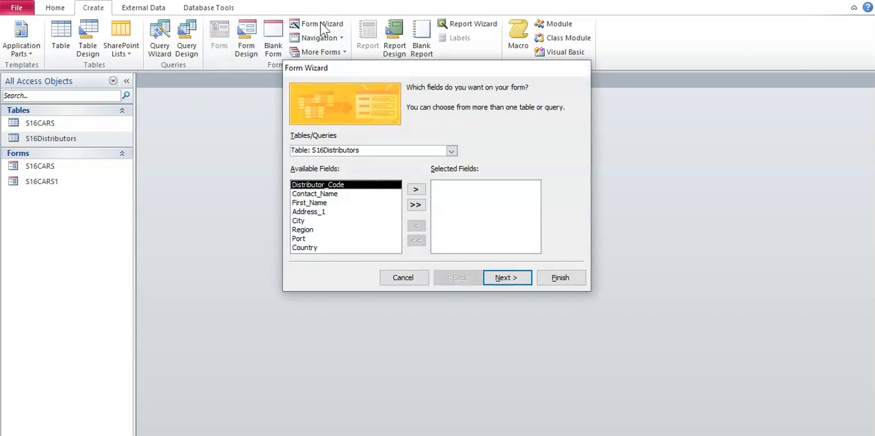
key("alt+Tab")
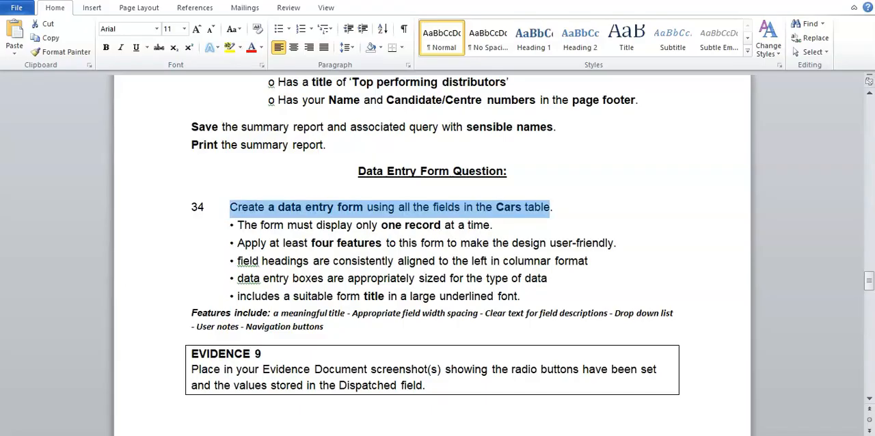
key("alt+Tab")
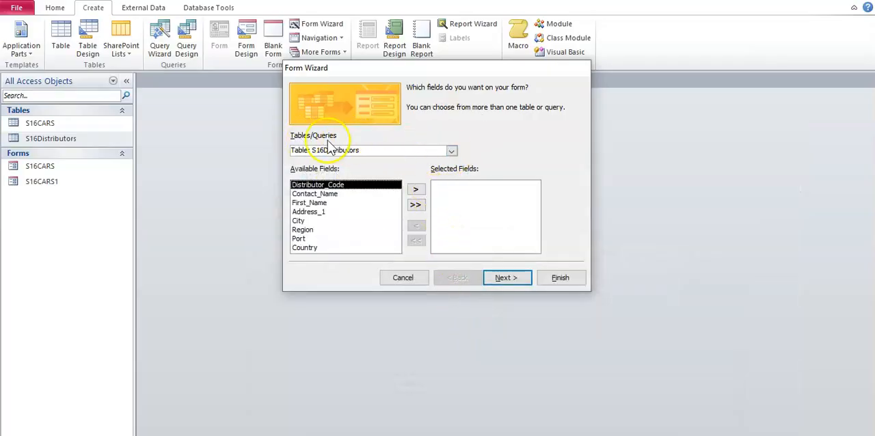
left_click(454, 153)
left_click(374, 165)
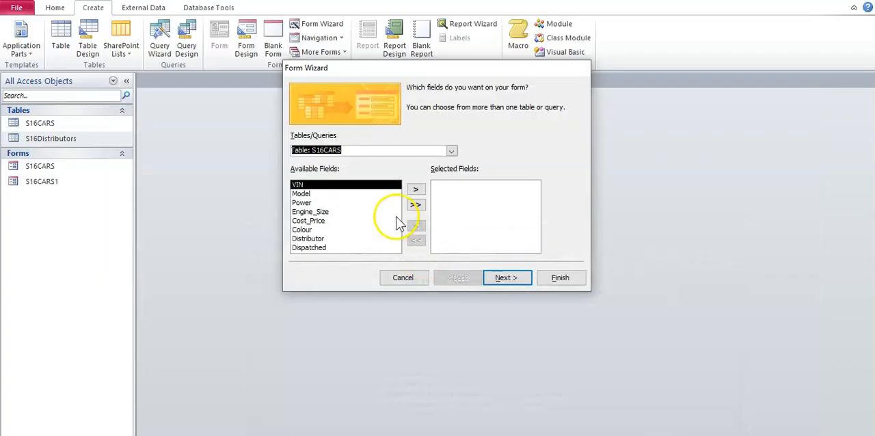
Step: Add all the available fields of the S16CARS table, from VIN to Dispatched, to the form
left_click(415, 204)
left_click(416, 193)
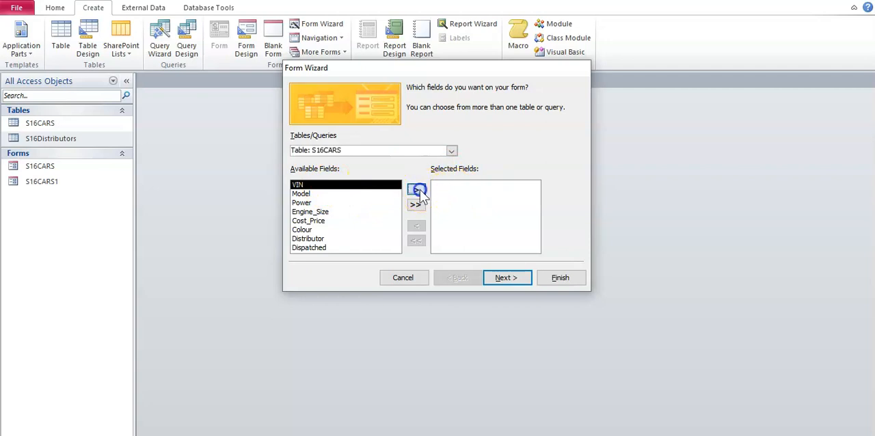
left_click(415, 191)
left_click(416, 192)
left_click(416, 191)
left_click(415, 191)
left_click(416, 192)
left_click(417, 240)
left_click(416, 205)
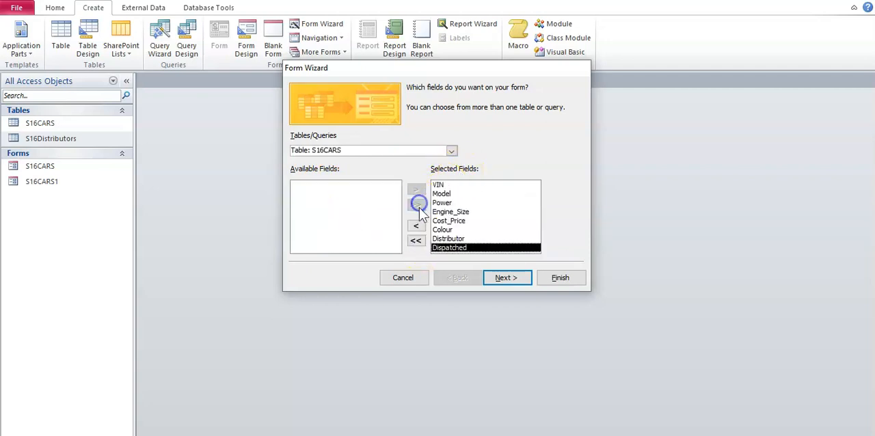
Step: Keep the Columnar layout, title the form "Cars data entry form" and finish the wizard, opening the form for viewing
left_click(510, 278)
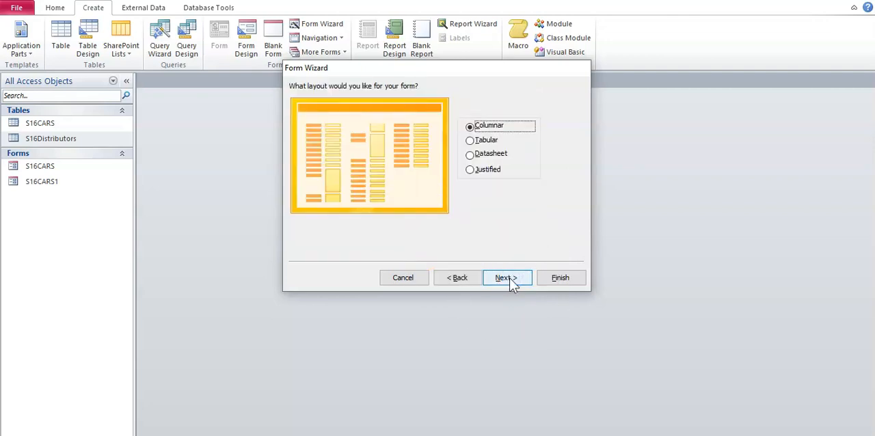
left_click(510, 277)
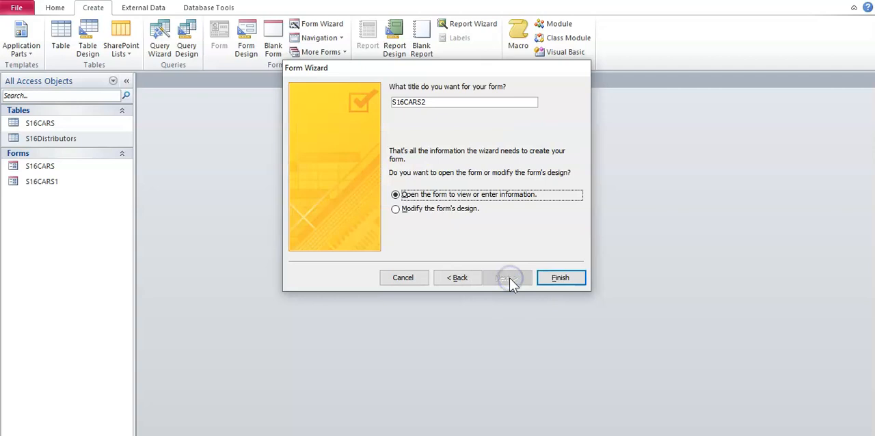
left_click_drag(437, 103, 320, 94)
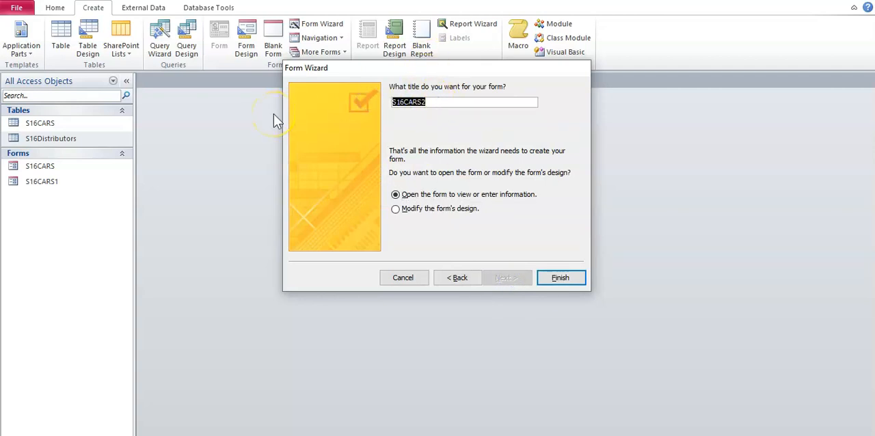
type("Cars data entry form")
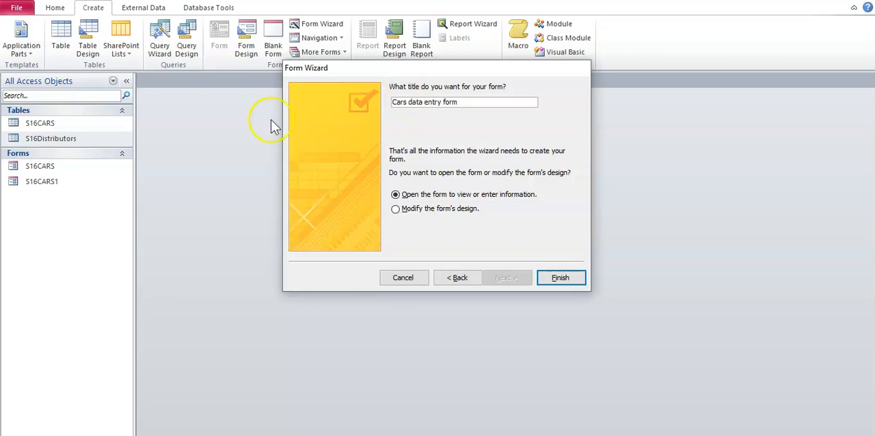
left_click(581, 277)
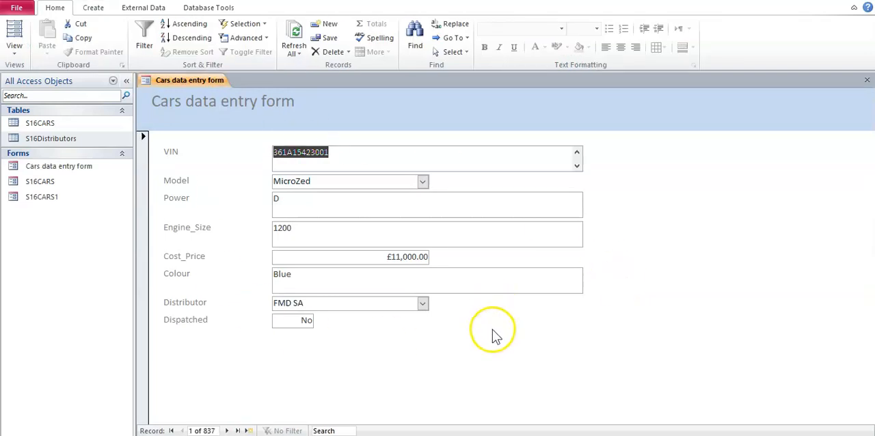
Step: Switch to the Word task document and highlight the requirement that the form display only one record at a time
left_click(479, 435)
left_click(354, 267)
left_click_drag(237, 225, 482, 222)
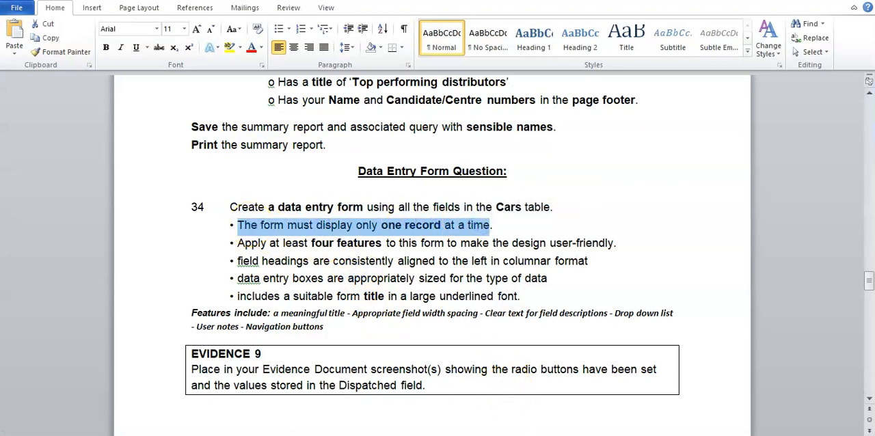
Step: Switch back to Access, page forward through the first few records in the form and return to the first record
left_click(506, 435)
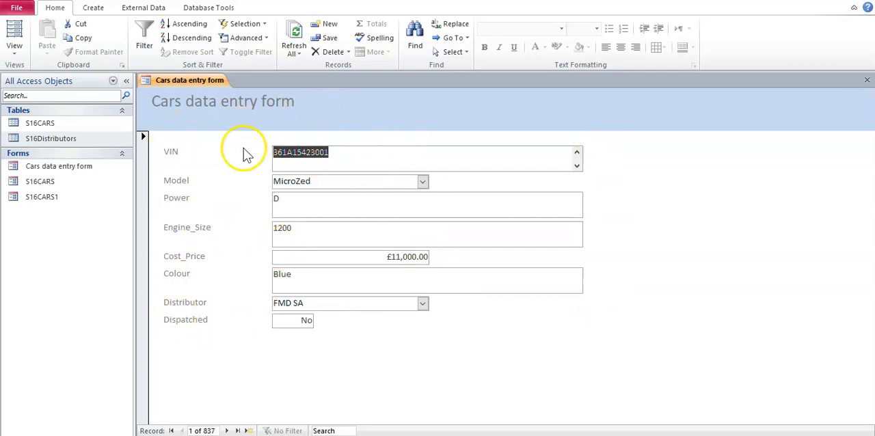
left_click(227, 431)
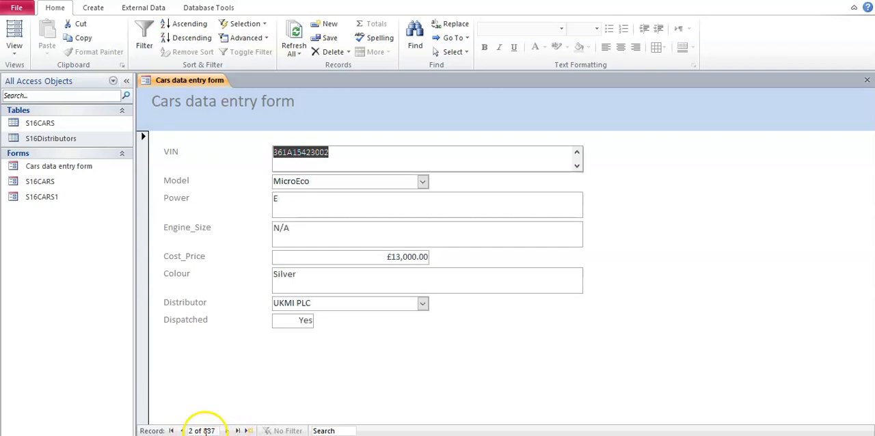
left_click(228, 430)
left_click(227, 430)
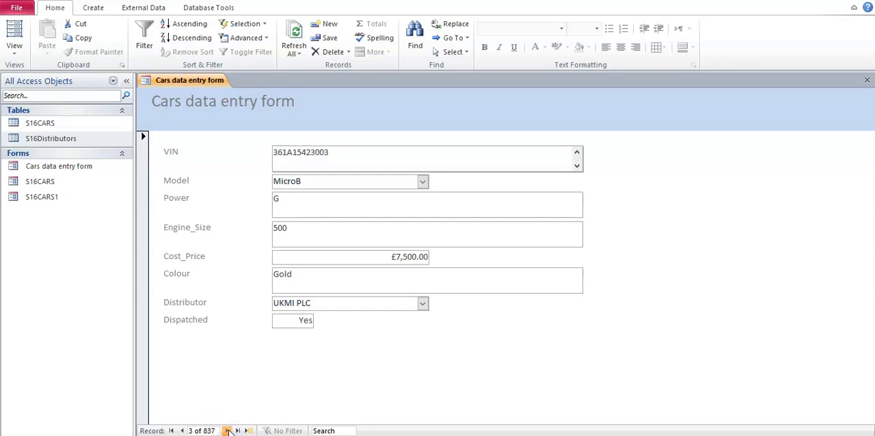
left_click(174, 431)
Step: Switch to the Word task document and highlight the requirement to apply at least four user-friendly features
key("alt+Tab")
left_click_drag(237, 243, 608, 256)
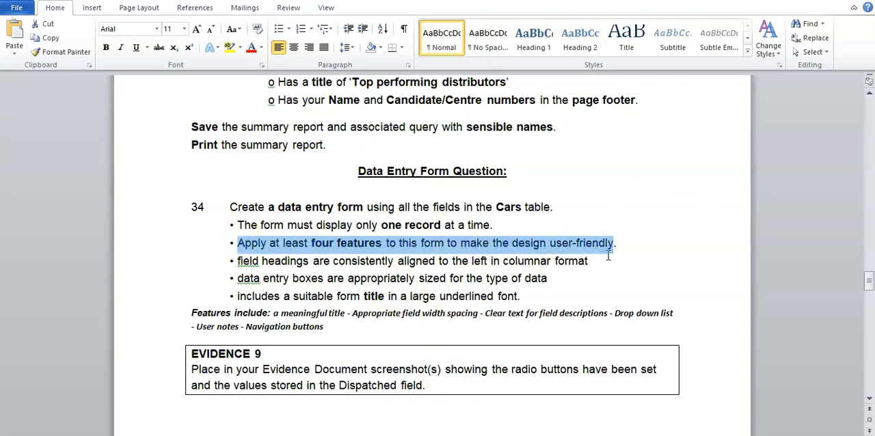
left_click(609, 271)
Step: Switch back to Access, open the form in Design View and extend the Detail section to about 10 cm high
key("alt+Tab")
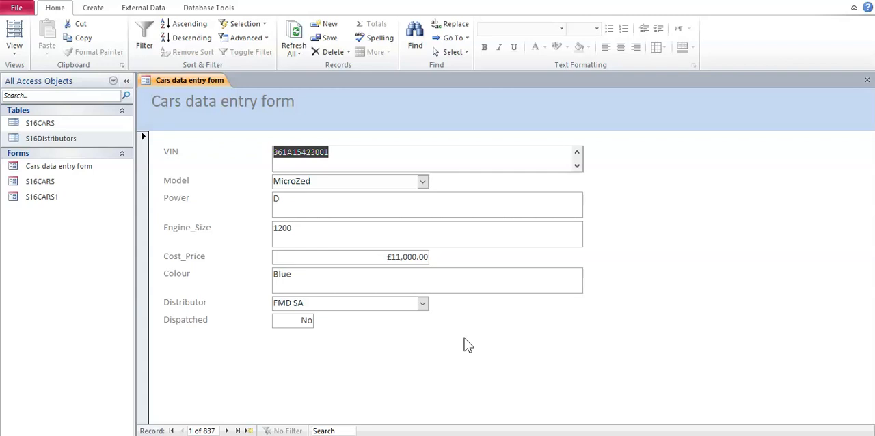
left_click(10, 52)
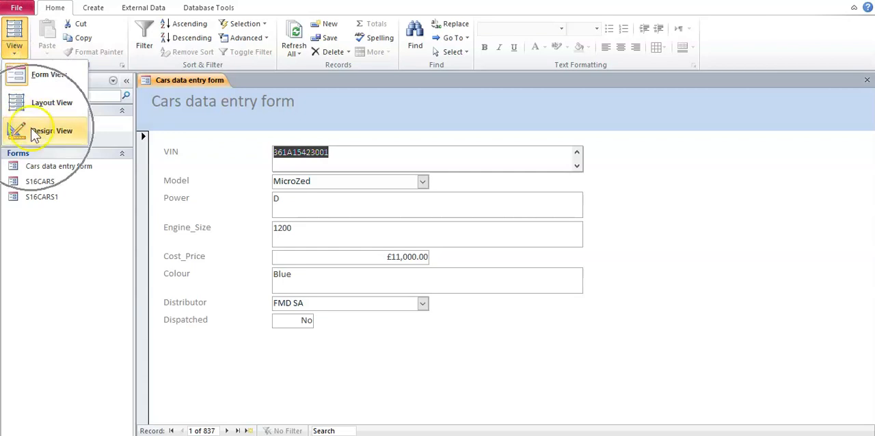
left_click(42, 130)
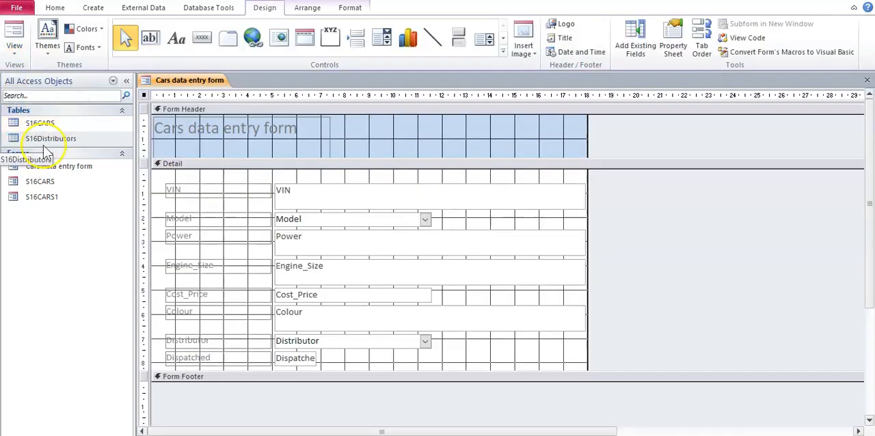
left_click(403, 370)
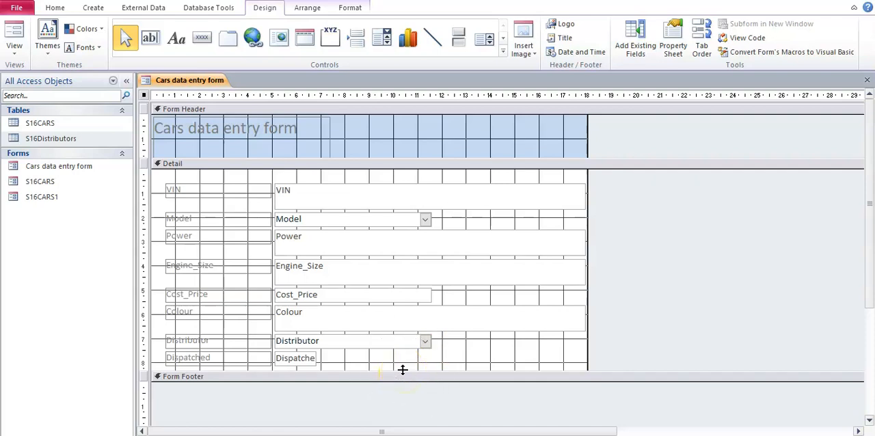
left_click_drag(403, 370, 401, 410)
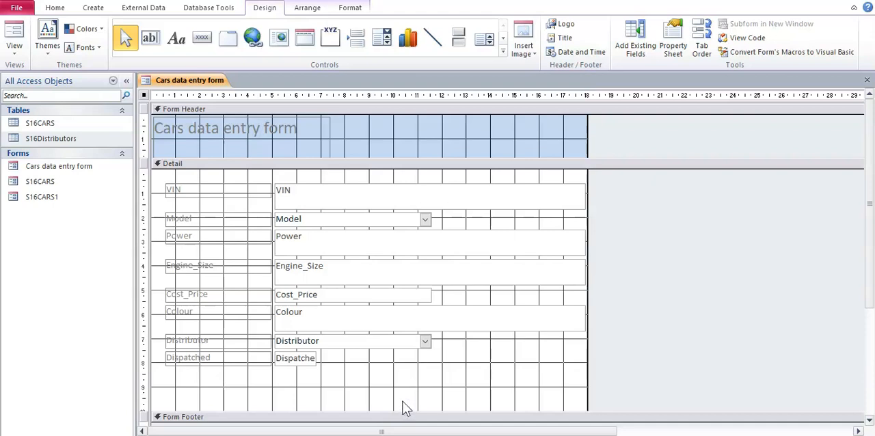
Step: Draw a command button about 4 cm wide beneath the Dispatched label and assign the Record Navigation action Go To Previous Record
left_click(203, 42)
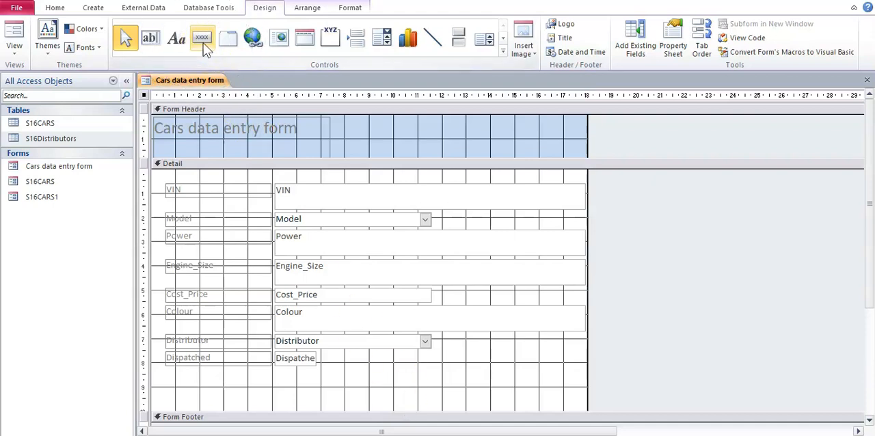
left_click_drag(167, 375, 263, 401)
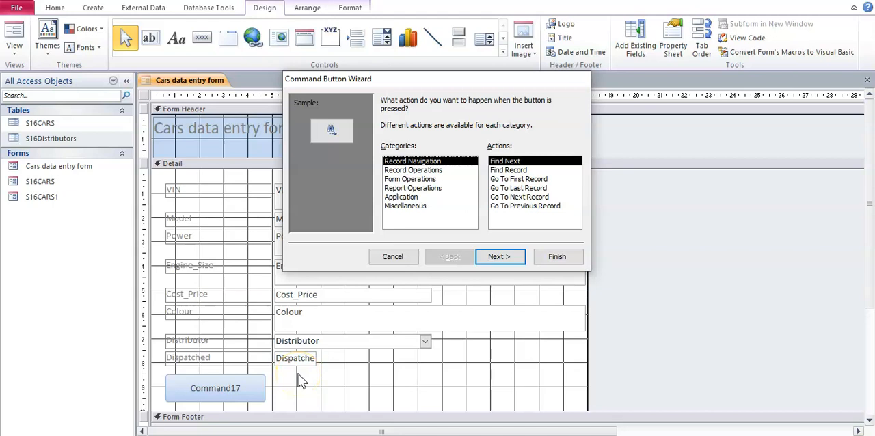
left_click(408, 164)
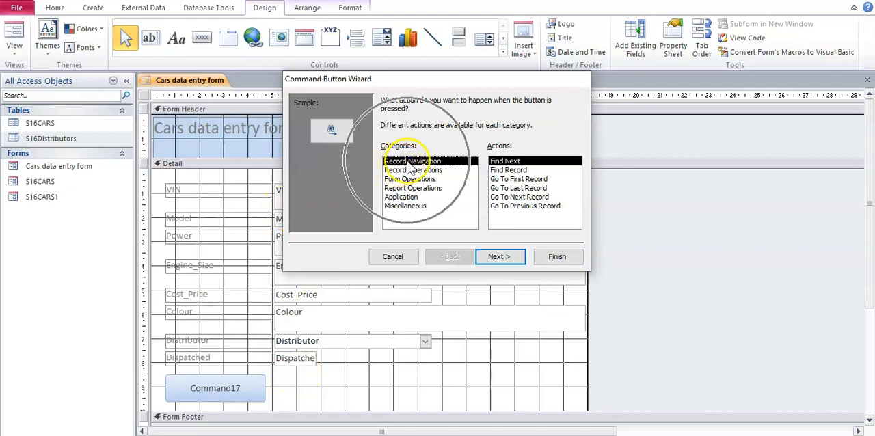
left_click(527, 207)
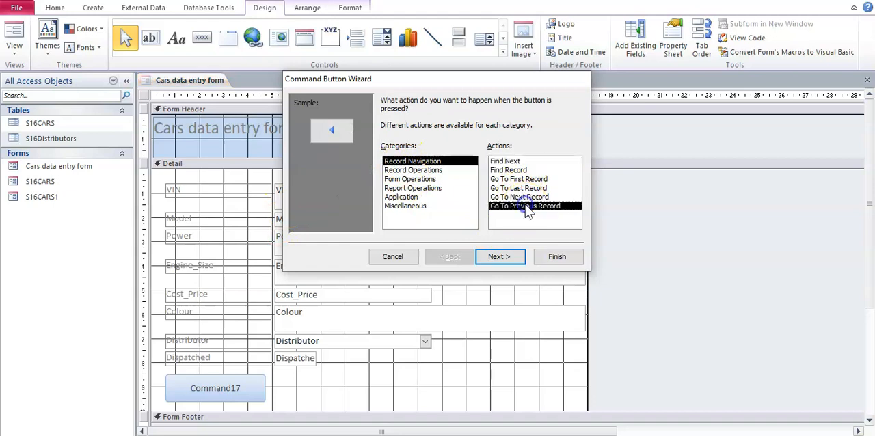
Step: Display the text "Previous Record" on the command button instead of a picture and finish the wizard with the default name
left_click(523, 259)
left_click(402, 170)
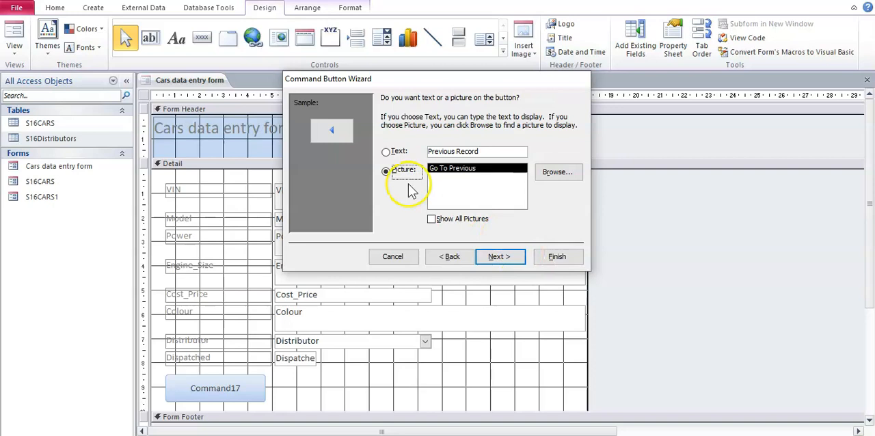
left_click(388, 152)
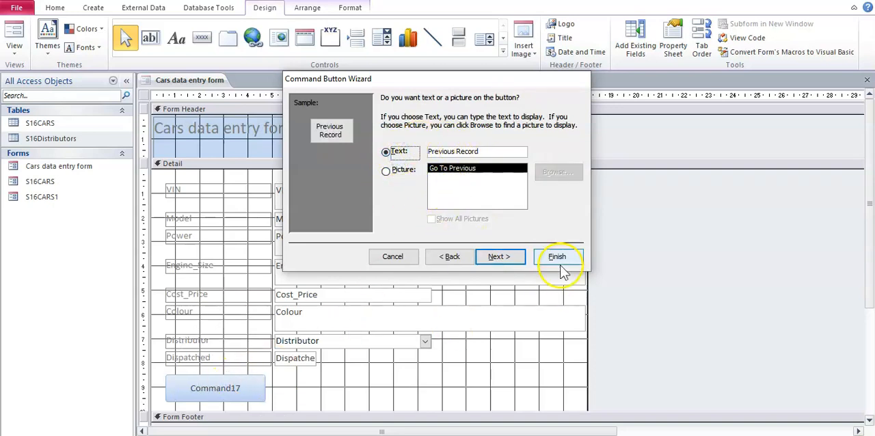
left_click(505, 255)
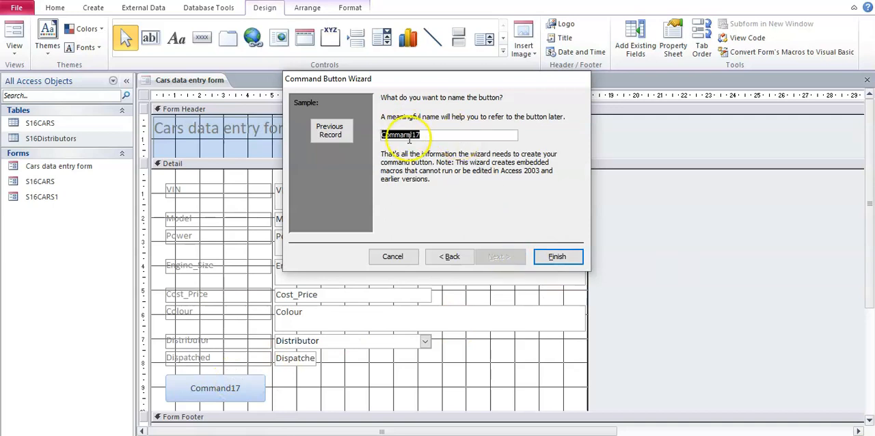
left_click(557, 258)
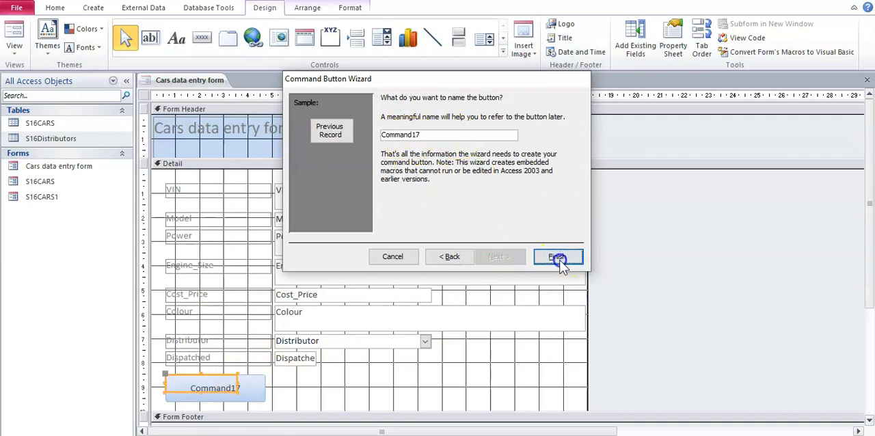
left_click(276, 385)
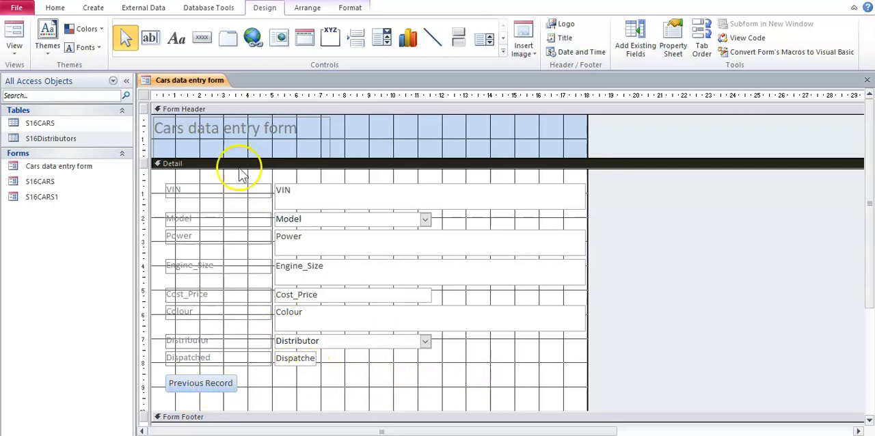
Step: Add a command button about 3.6 cm wide level with Previous Record, with the Go To Next Record action and the text "Next Record"
left_click(202, 41)
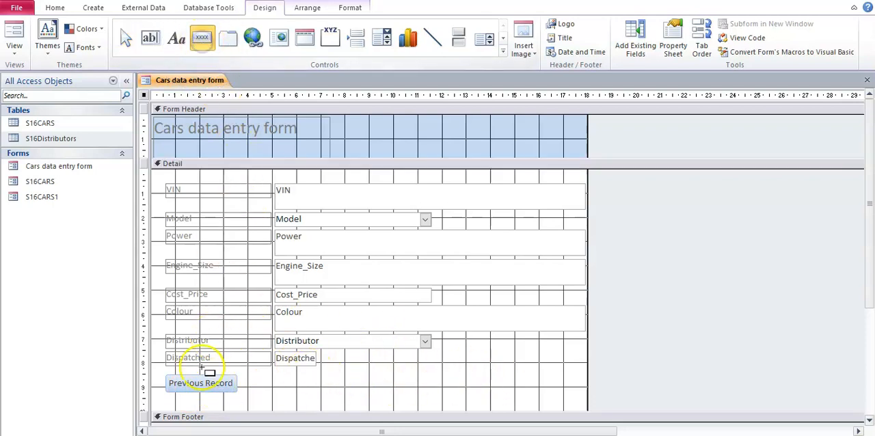
left_click_drag(491, 373, 578, 395)
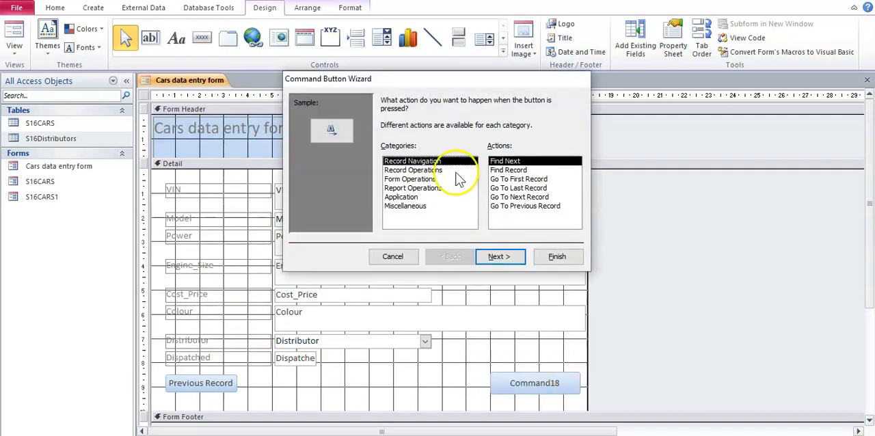
left_click(516, 198)
left_click(501, 258)
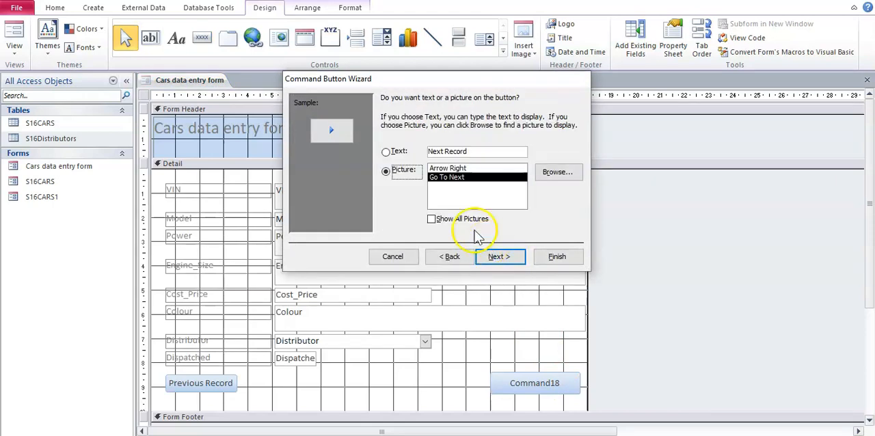
left_click(387, 151)
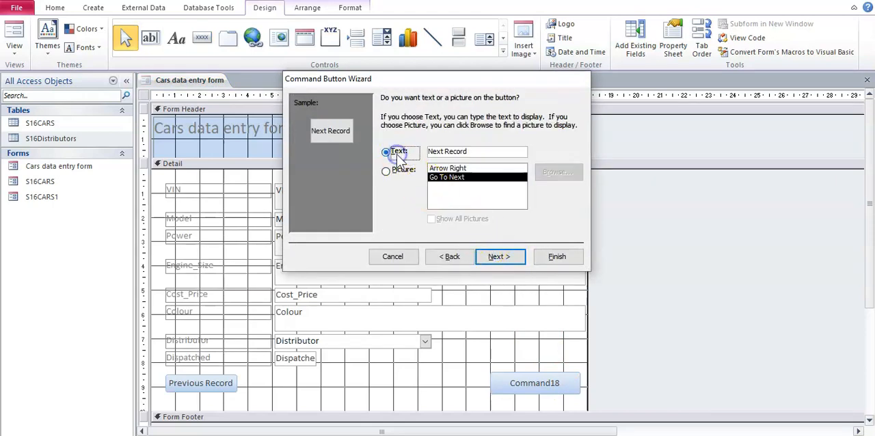
left_click(499, 258)
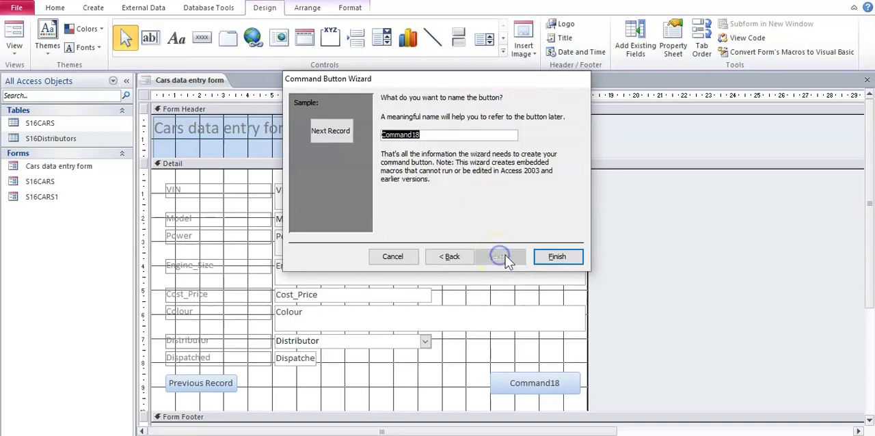
left_click(554, 258)
Step: Enlarge the Next Record button to about 3 cm wide and move it slightly down, near the Detail section's right edge
left_click(532, 378)
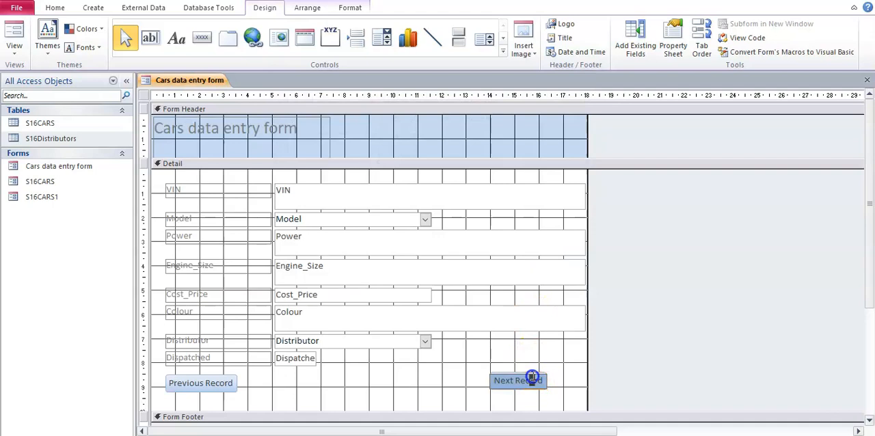
left_click(552, 385)
left_click(541, 384)
left_click(547, 389)
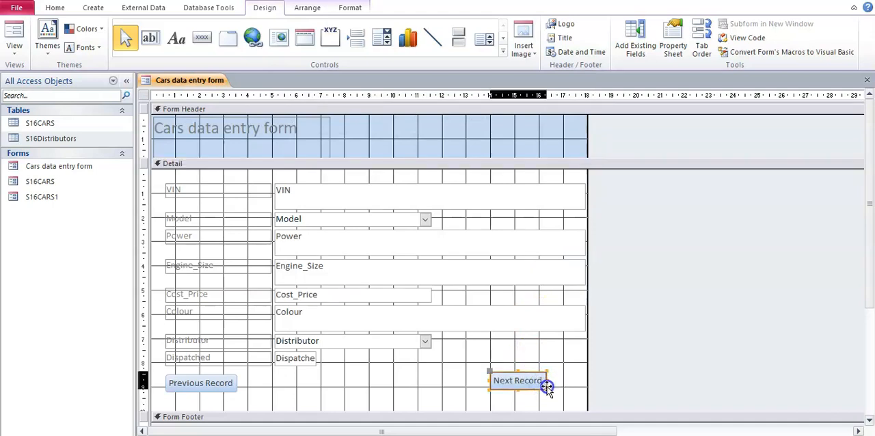
left_click_drag(547, 389, 564, 395)
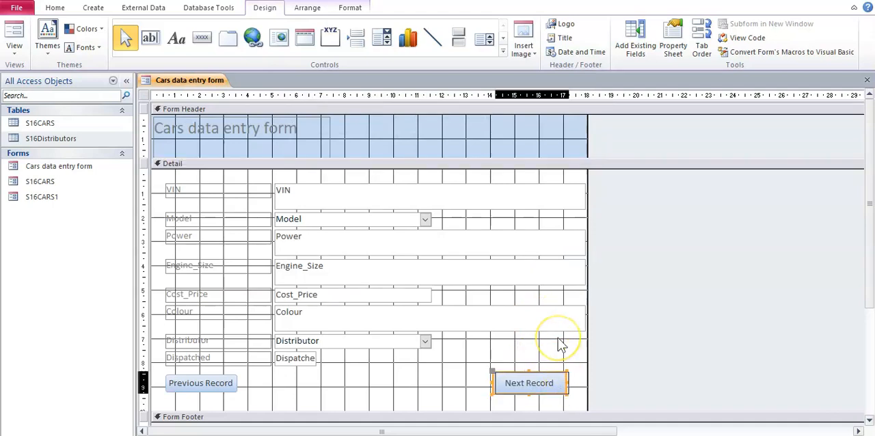
left_click(558, 341)
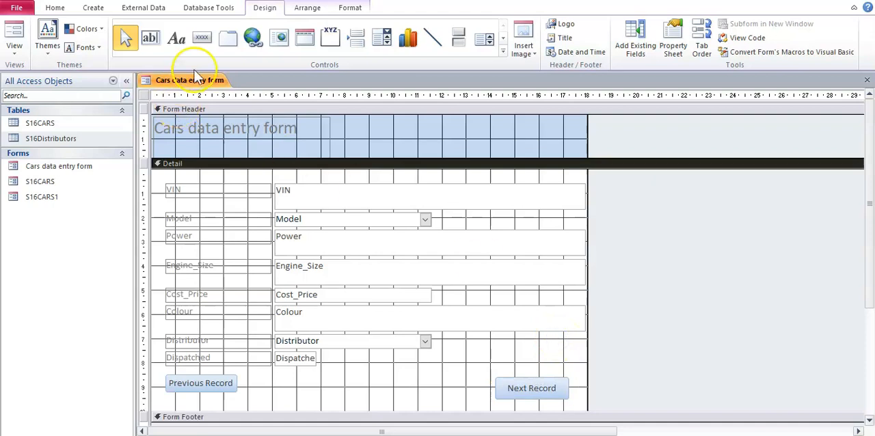
Step: Add a command button about 3.8 cm wide between the two navigation buttons, with the Save Record operation and the text "Save Record"
left_click(203, 40)
left_click_drag(323, 378, 416, 396)
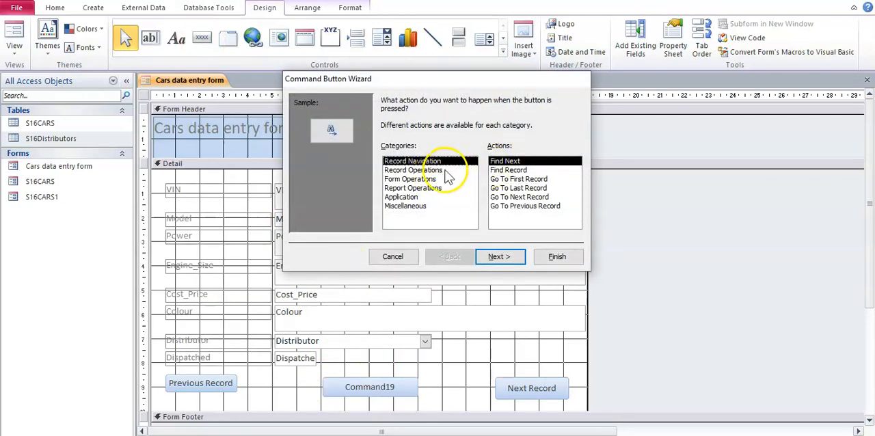
left_click(442, 171)
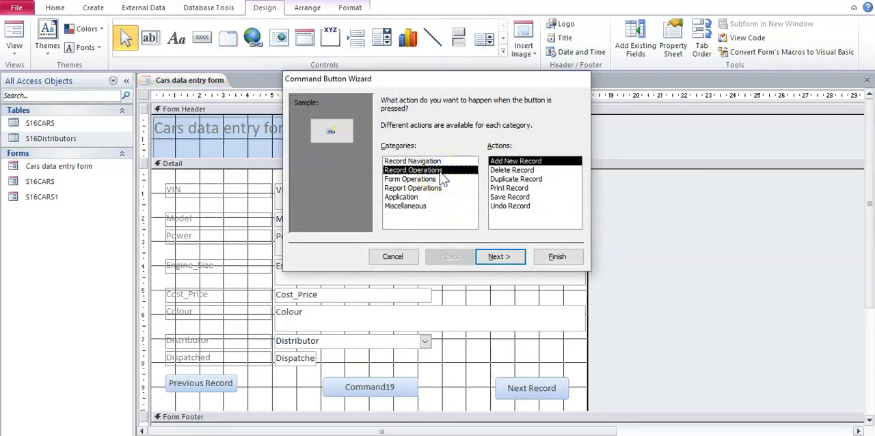
left_click(497, 197)
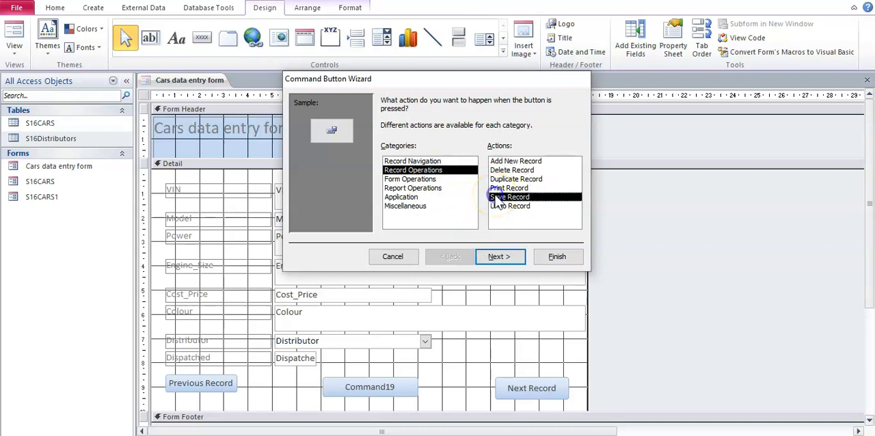
left_click(505, 257)
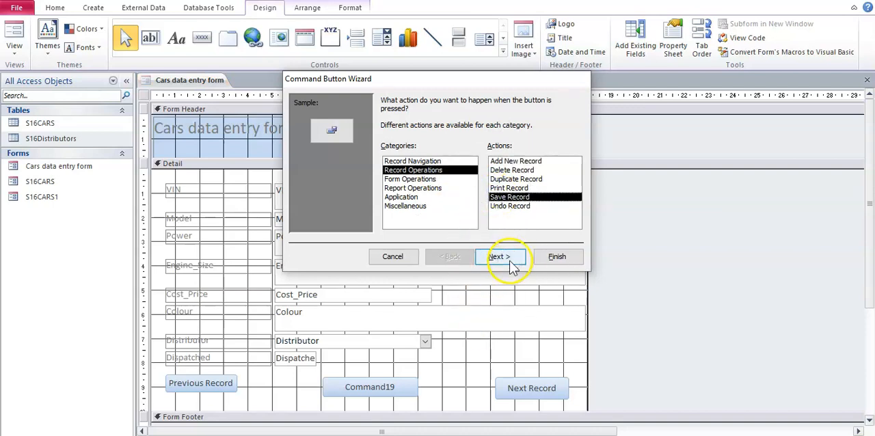
left_click(400, 152)
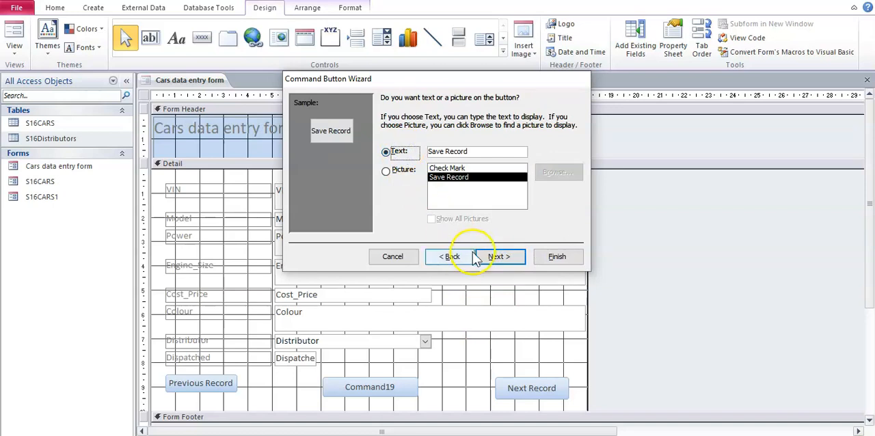
left_click(496, 259)
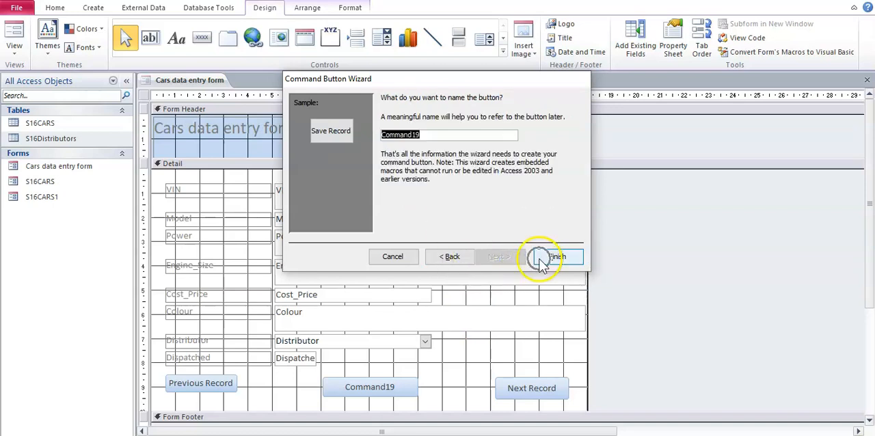
left_click(541, 264)
Step: Enlarge the Save Record button to about 3.2 cm wide and the Previous Record button to about 3.4 cm wide
left_click_drag(378, 393, 400, 396)
left_click(231, 387)
left_click_drag(236, 391, 249, 402)
left_click(267, 393)
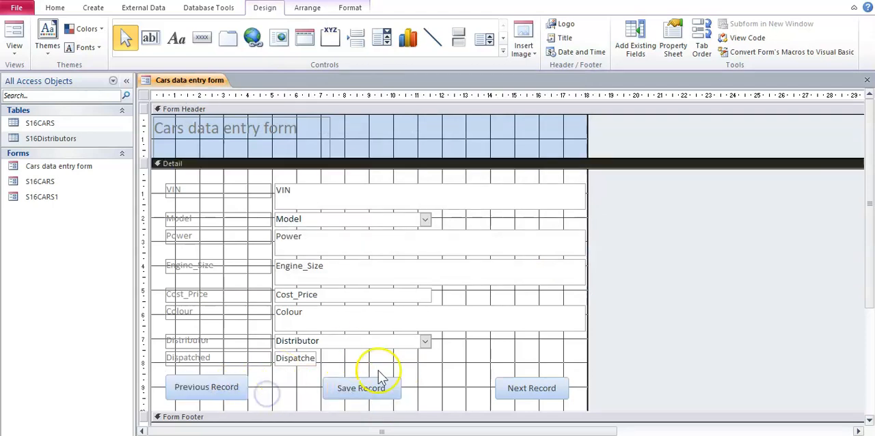
Step: Show the form in Form View and test the Next Record button by stepping forward to record 6
left_click(19, 58)
left_click(32, 77)
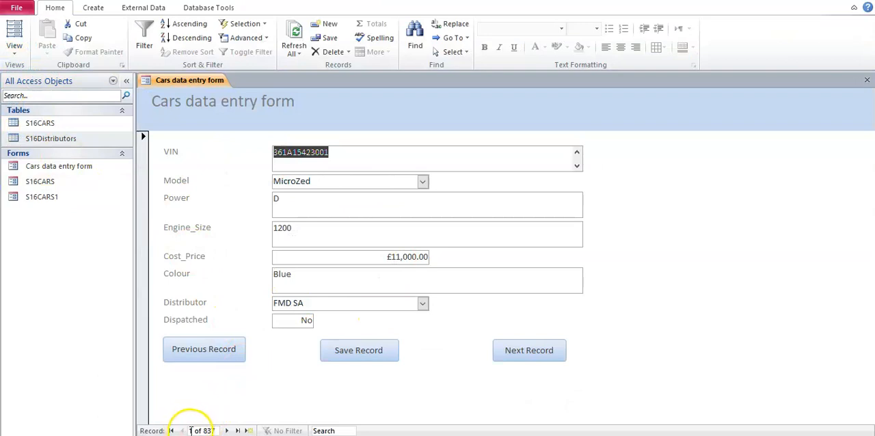
left_click(552, 362)
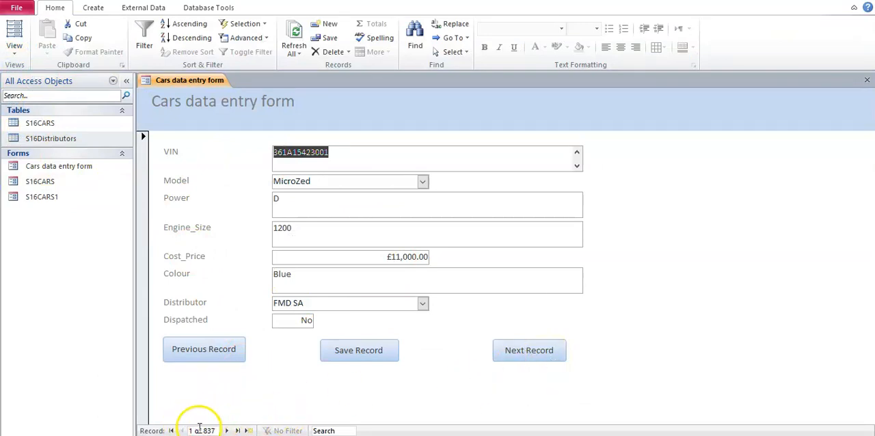
left_click(565, 353)
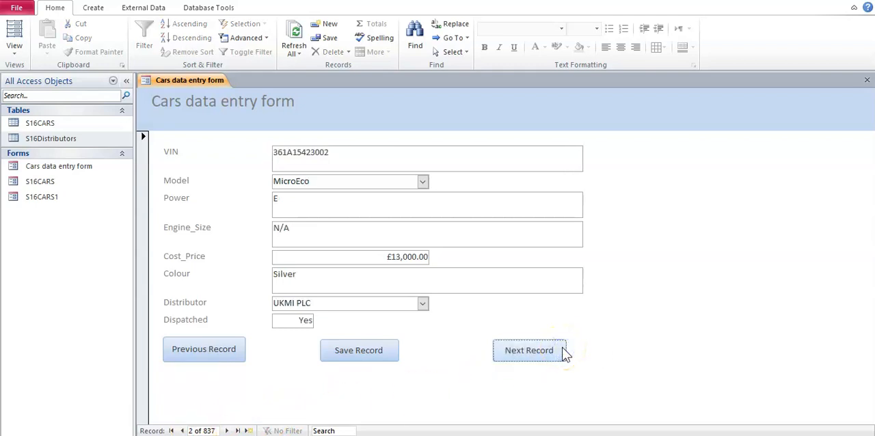
left_click(509, 355)
left_click(509, 354)
left_click(509, 354)
left_click(510, 354)
Step: Test the Previous Record button by stepping back to the first record
left_click(225, 364)
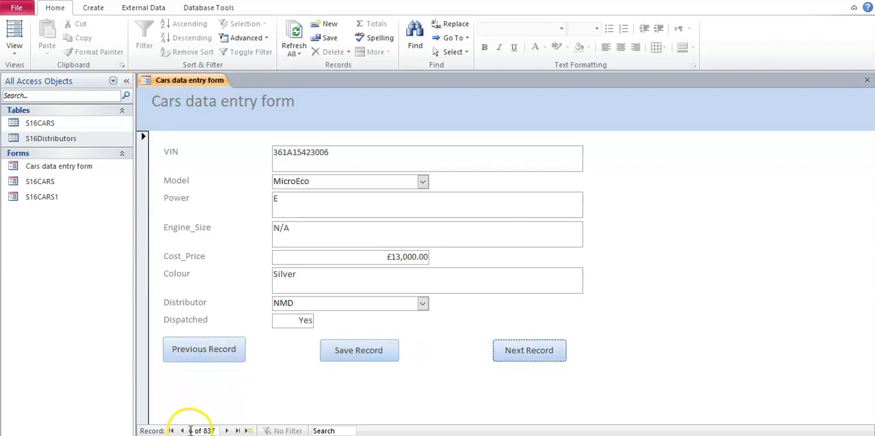
left_click(223, 352)
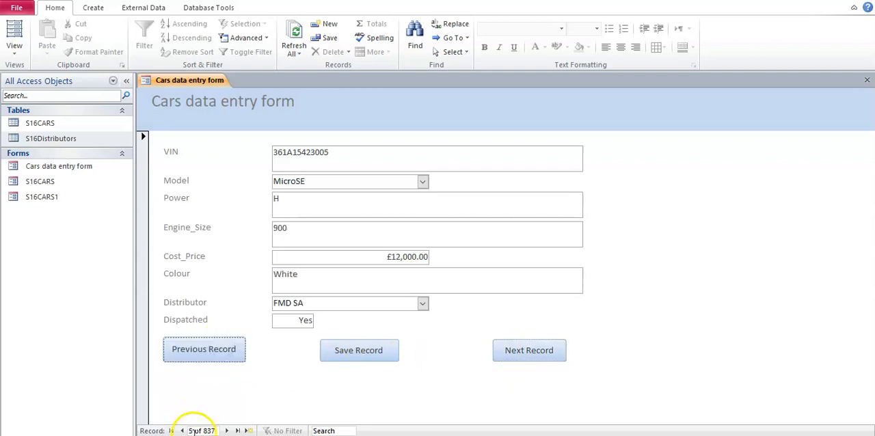
left_click(208, 361)
left_click(206, 360)
left_click(208, 360)
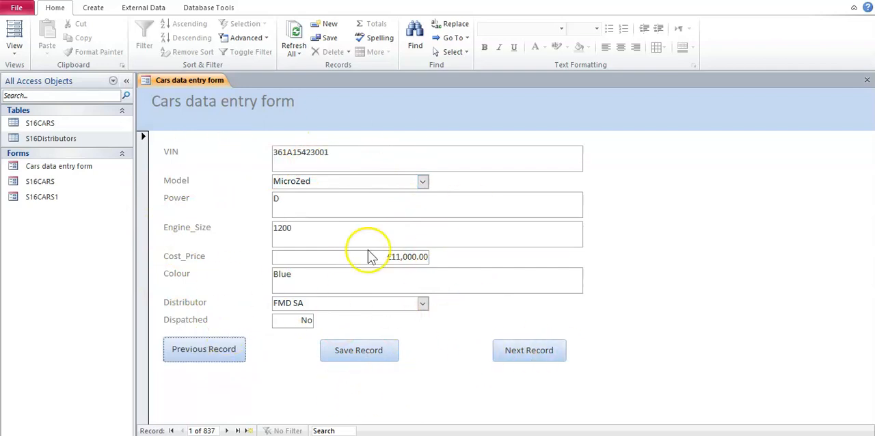
Step: Go to a new blank record, try the Save Record button and return to the previous record
left_click(248, 431)
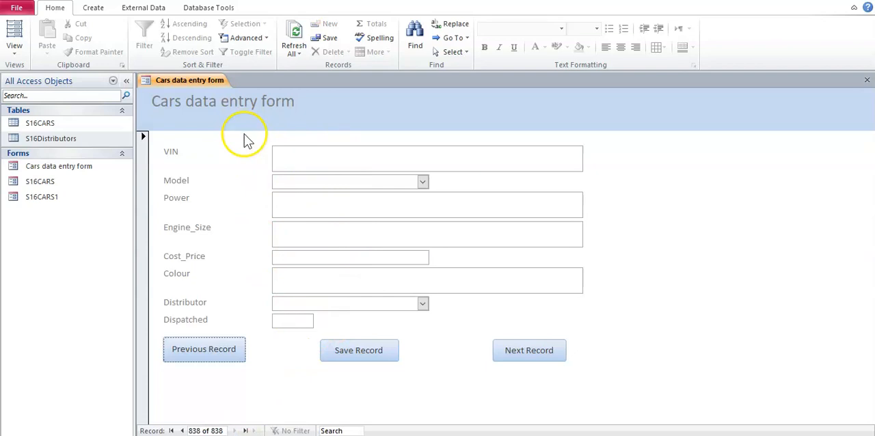
left_click(347, 353)
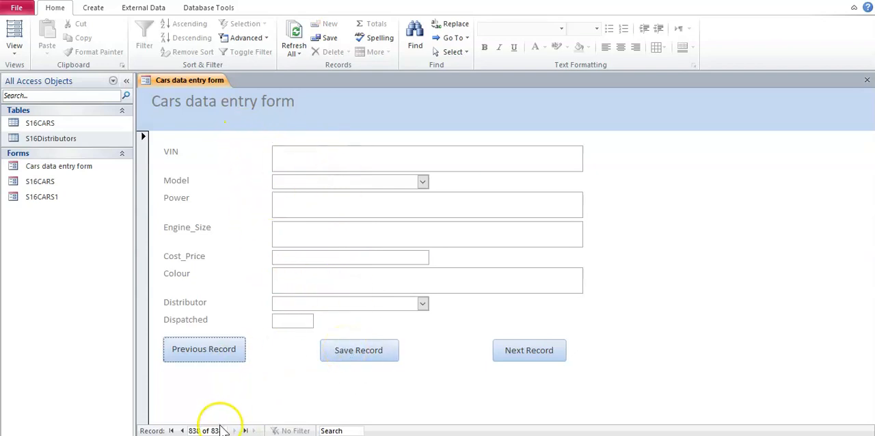
left_click(226, 351)
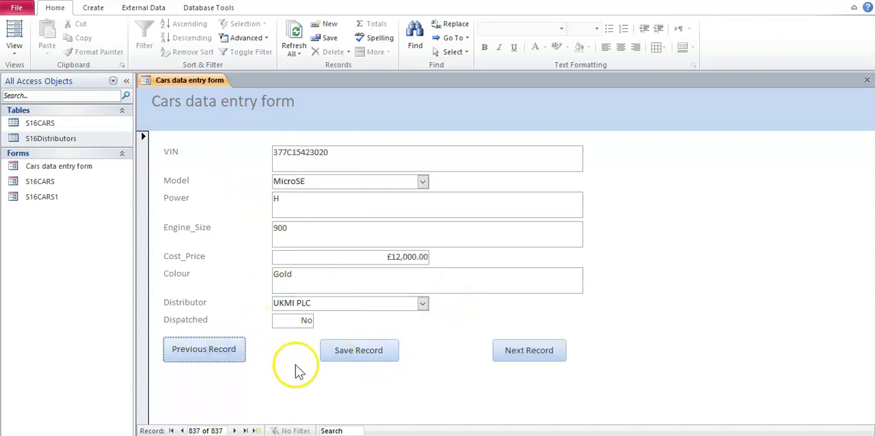
Step: Return the form to Design View and check the "four features" requirement in the Word task document
left_click(14, 48)
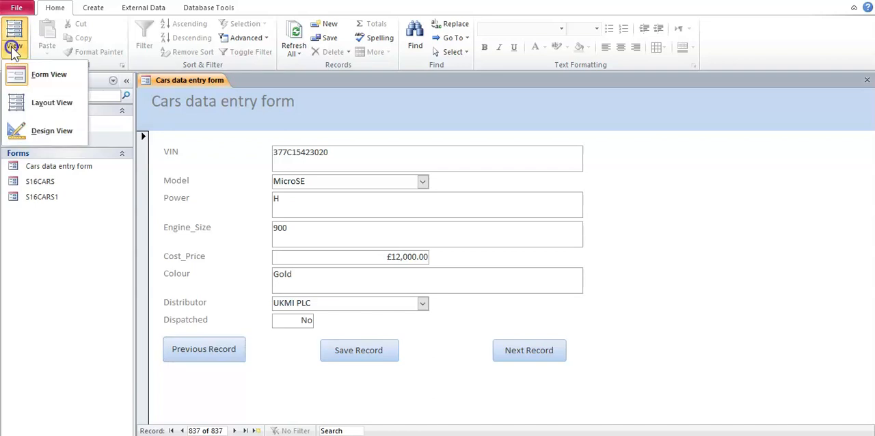
left_click(35, 126)
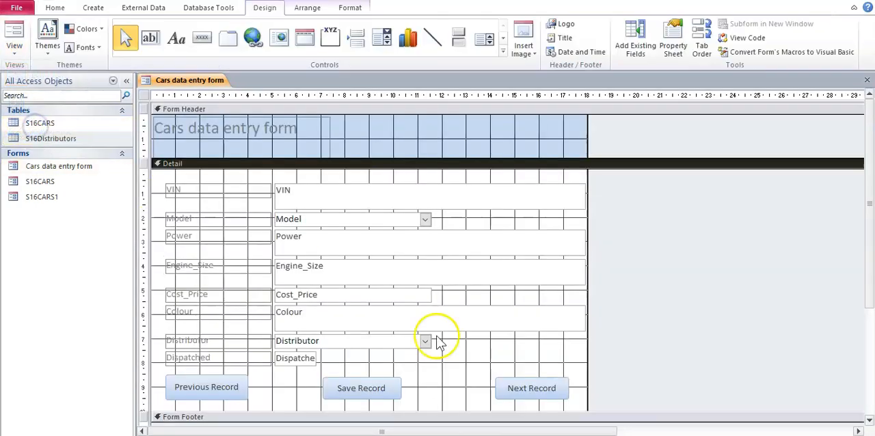
key("alt+Tab")
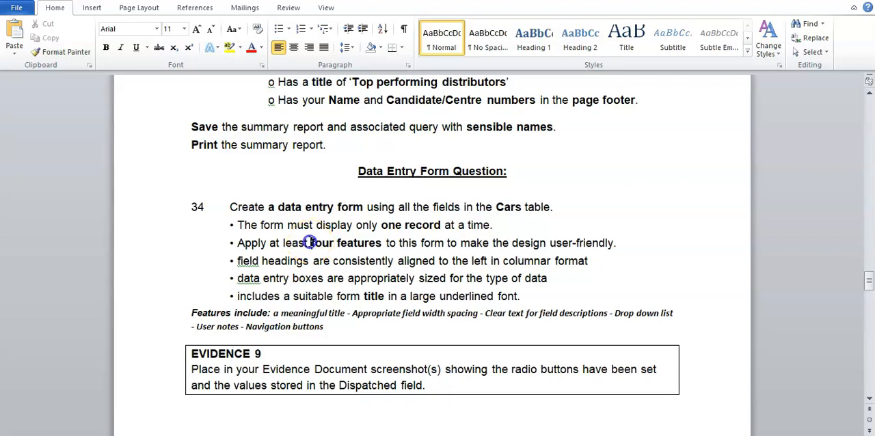
left_click_drag(309, 242, 353, 247)
left_click(353, 246)
Step: Switch back to Access, make the title "Cars data entry form" bold and underlined, and show the form in Form View
key("alt+Tab")
left_click(266, 134)
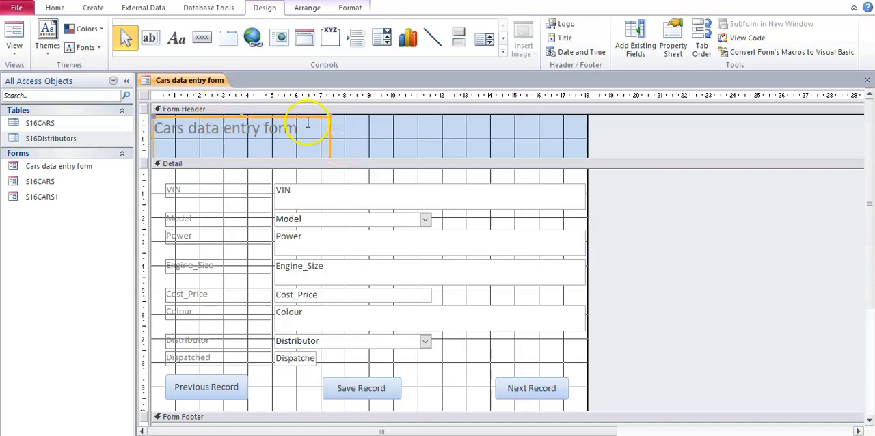
left_click(56, 9)
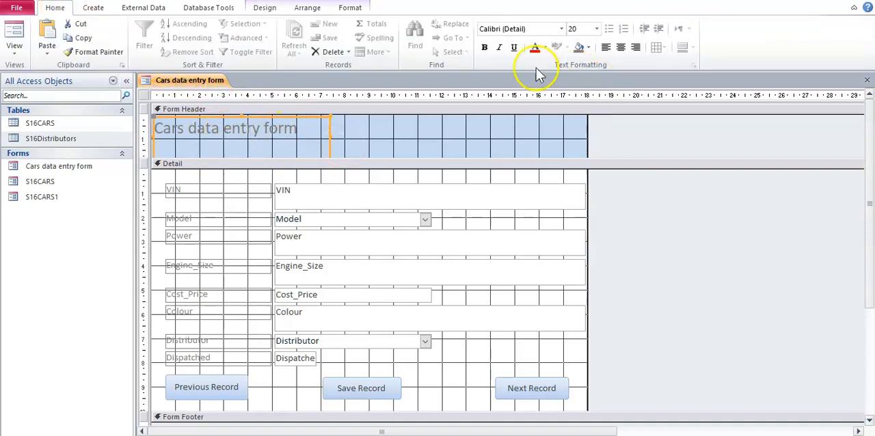
left_click(486, 48)
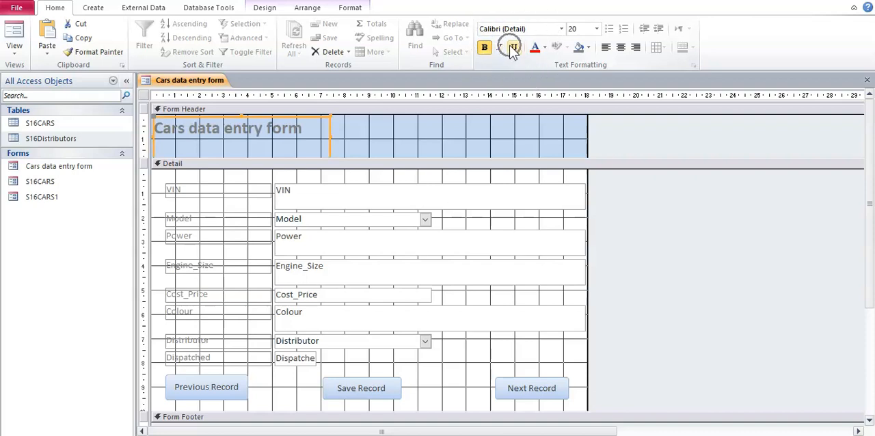
left_click(14, 45)
left_click(27, 74)
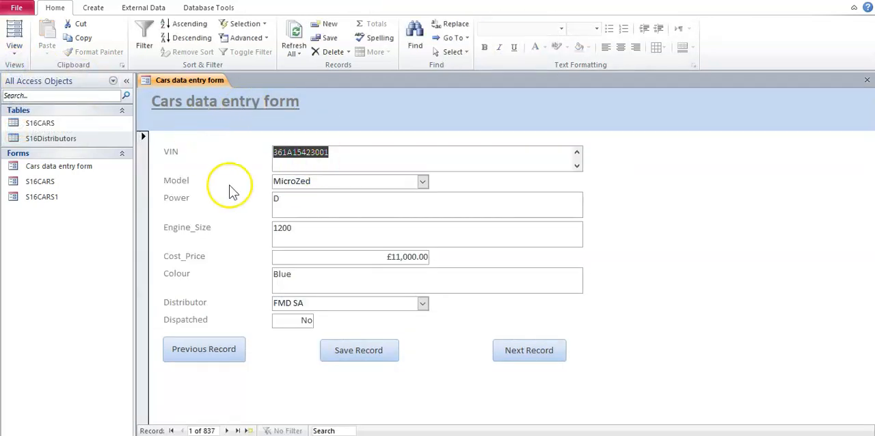
Step: Inspect the form's fields and buttons in Design View, comparing them with how the form looks in Form View
left_click(15, 49)
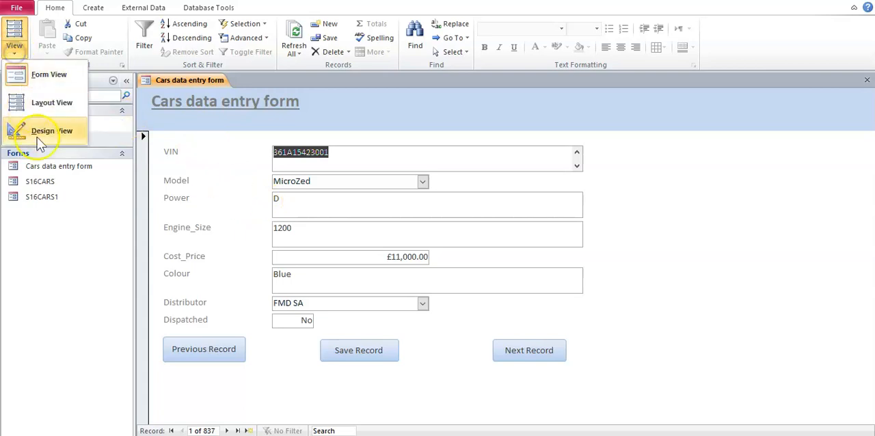
left_click(38, 131)
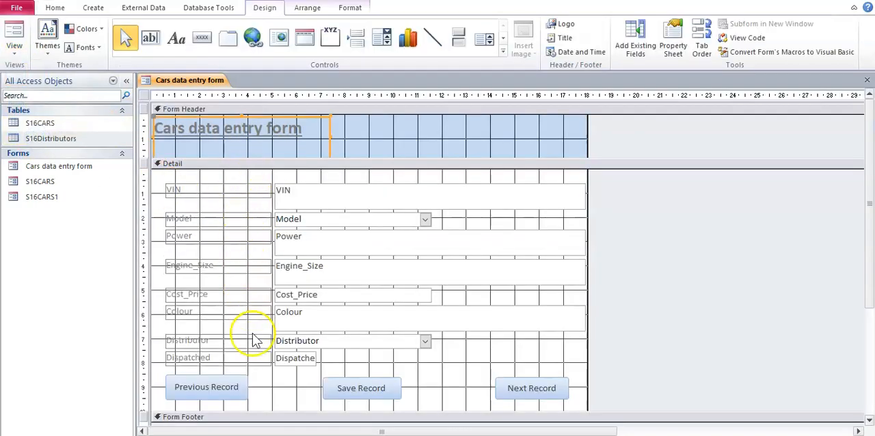
left_click(14, 45)
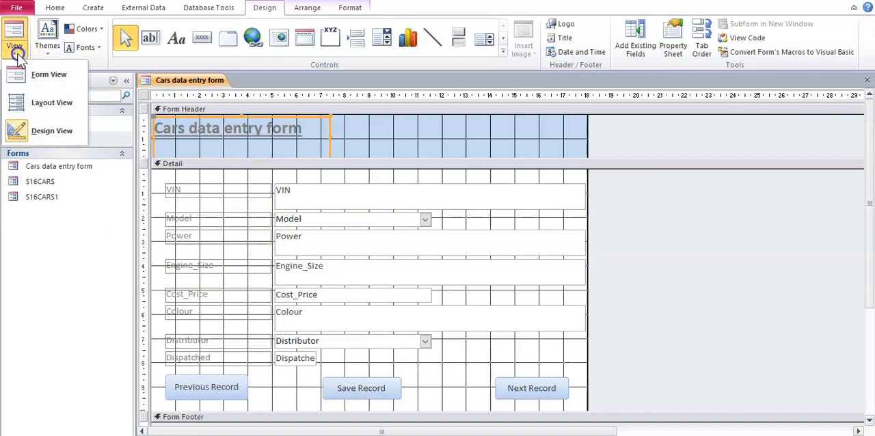
left_click(34, 74)
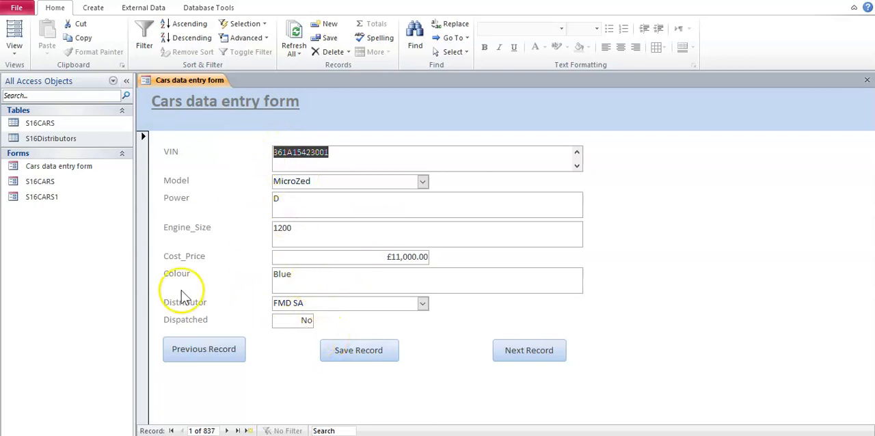
left_click(15, 49)
left_click(38, 132)
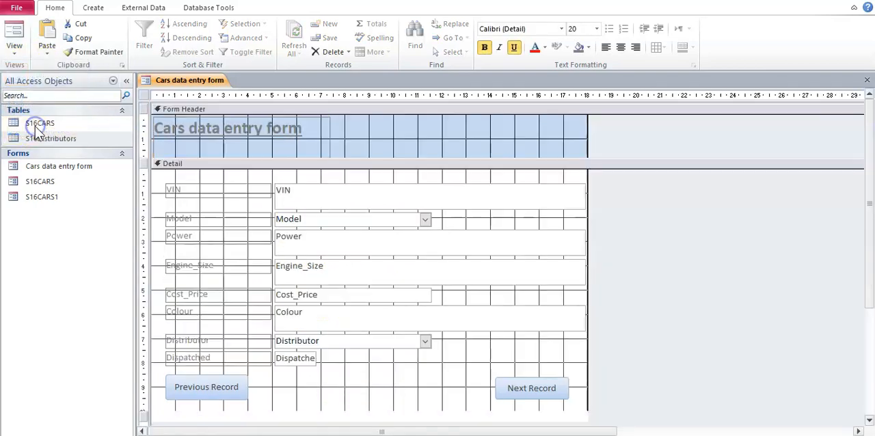
left_click(441, 202)
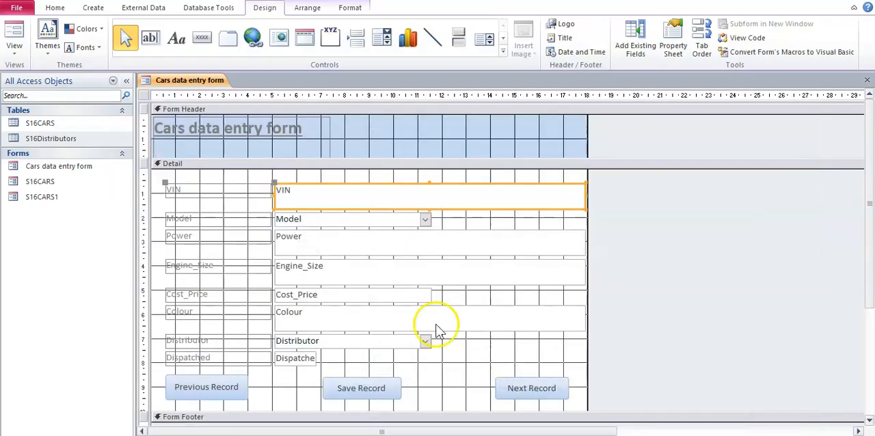
left_click(18, 56)
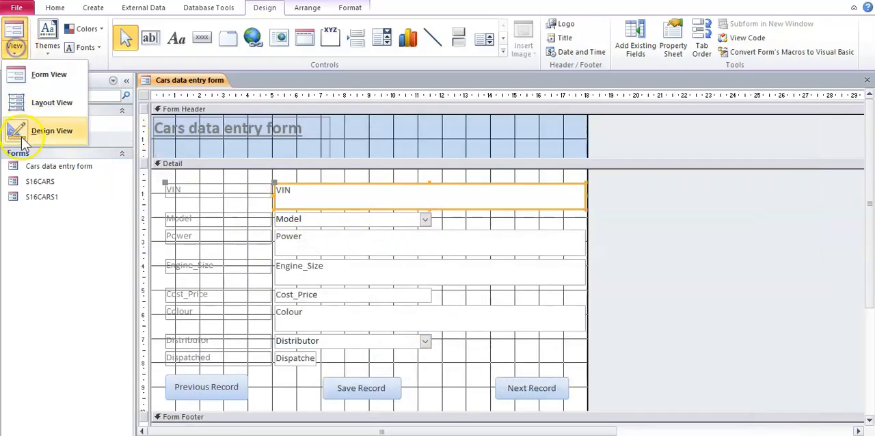
left_click(20, 74)
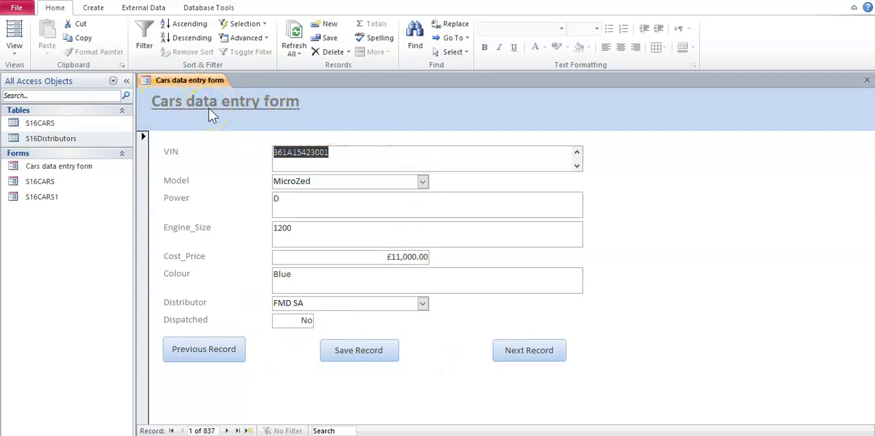
Step: Check the options offered by the Model and Distributor drop-down lists on the form, leaving their values as they are
left_click(421, 184)
left_click(421, 184)
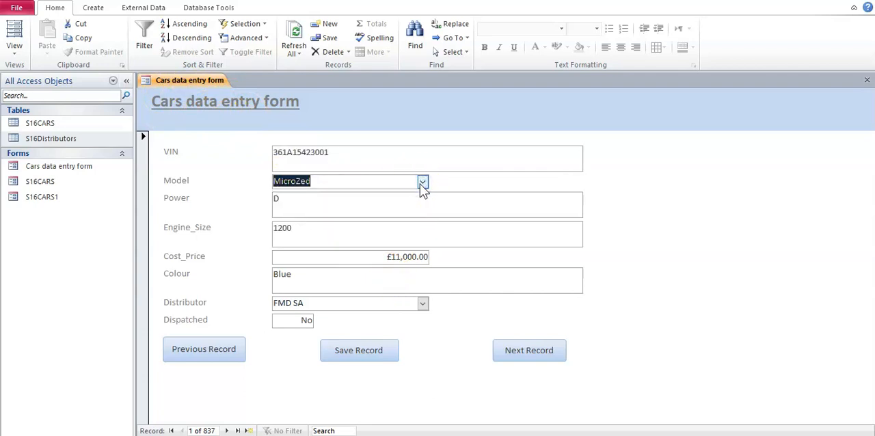
left_click(422, 183)
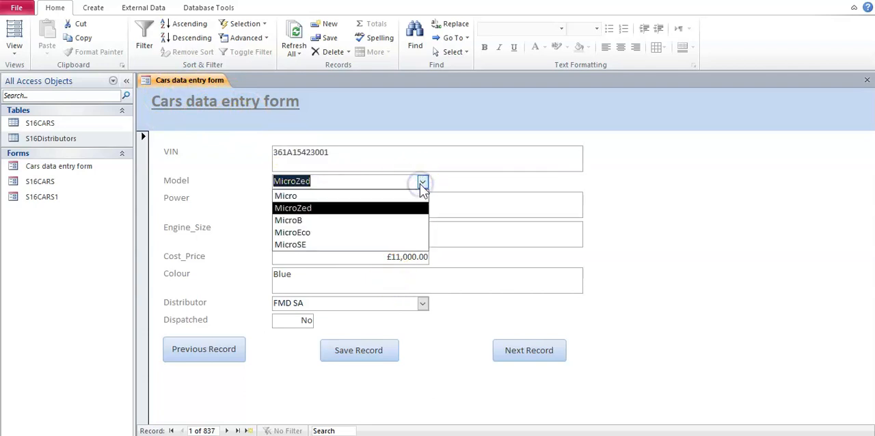
left_click(423, 184)
left_click(423, 304)
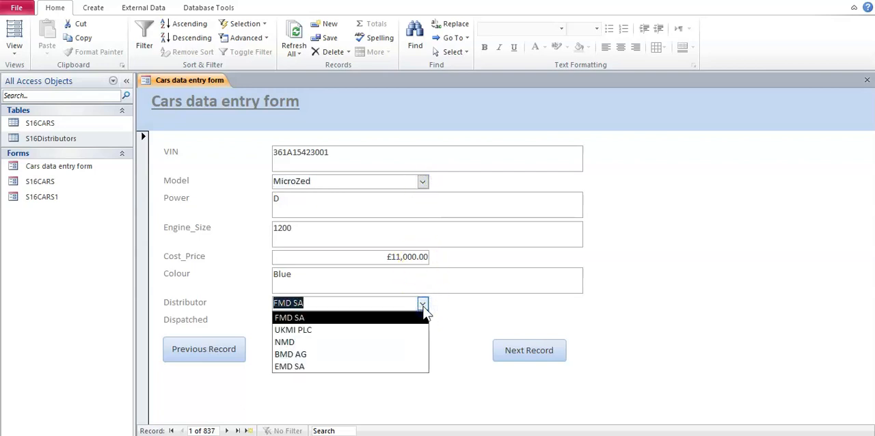
left_click(423, 305)
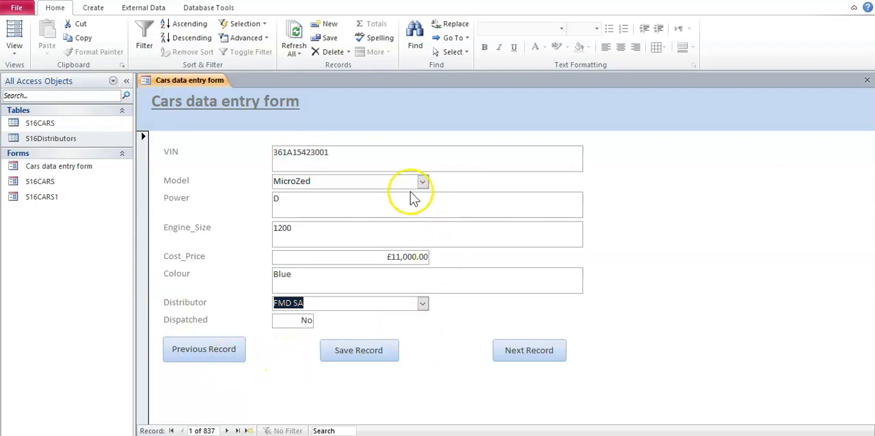
left_click(257, 113)
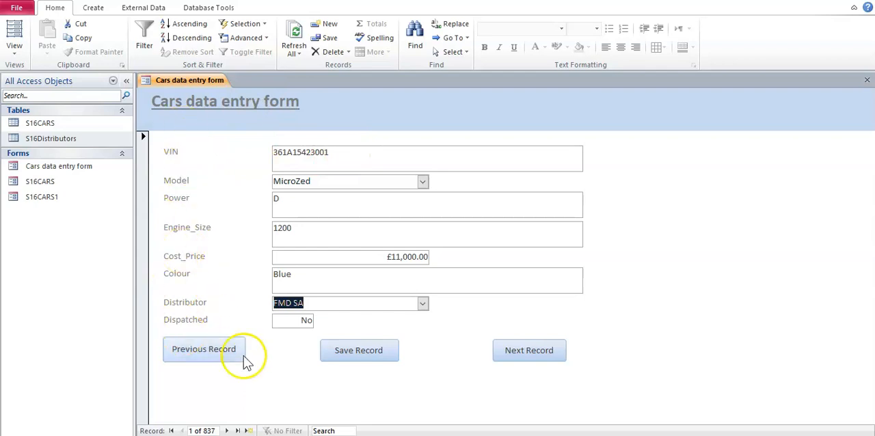
left_click(449, 342)
Step: Return the form to Design View and check the left-aligned columnar field headings requirement in the Word task document
left_click(14, 50)
left_click(31, 123)
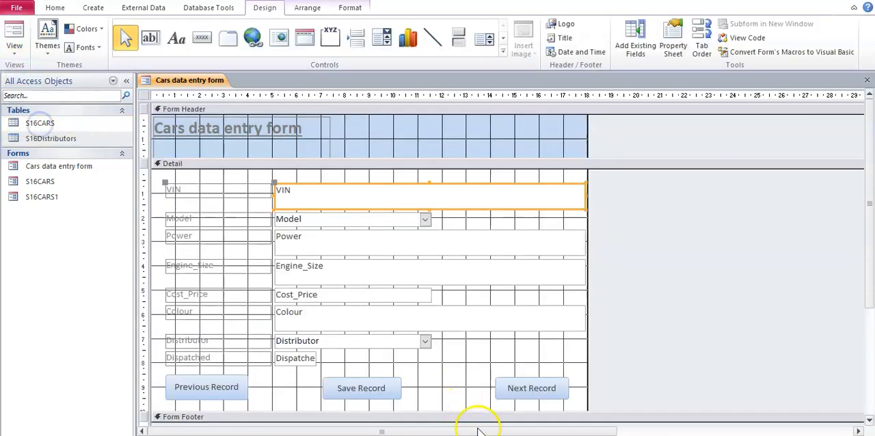
key("alt+Tab")
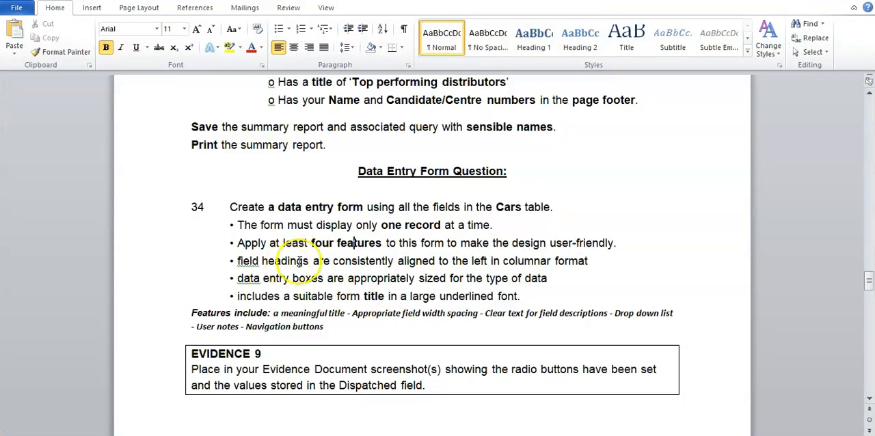
left_click_drag(233, 262, 578, 267)
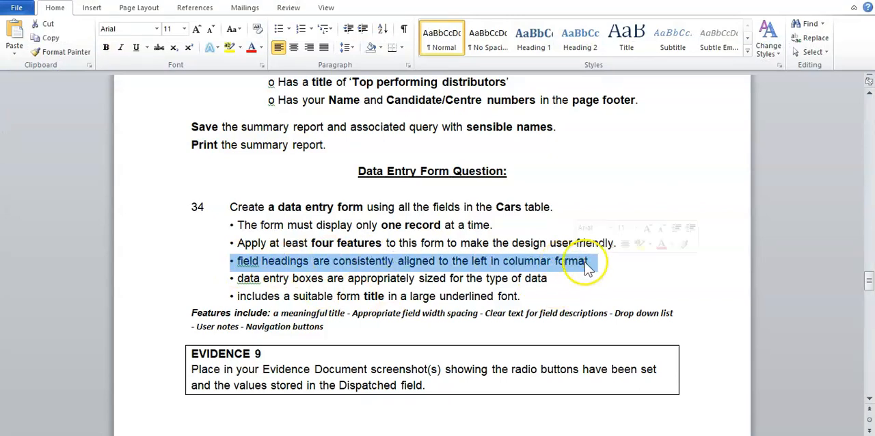
left_click(579, 277)
Step: Switch back to Access and show the cars form in Form View
key("alt+Tab")
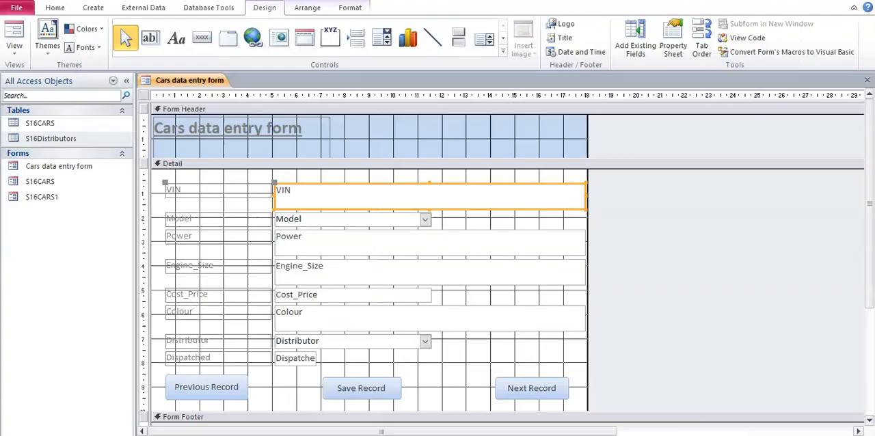
left_click(14, 46)
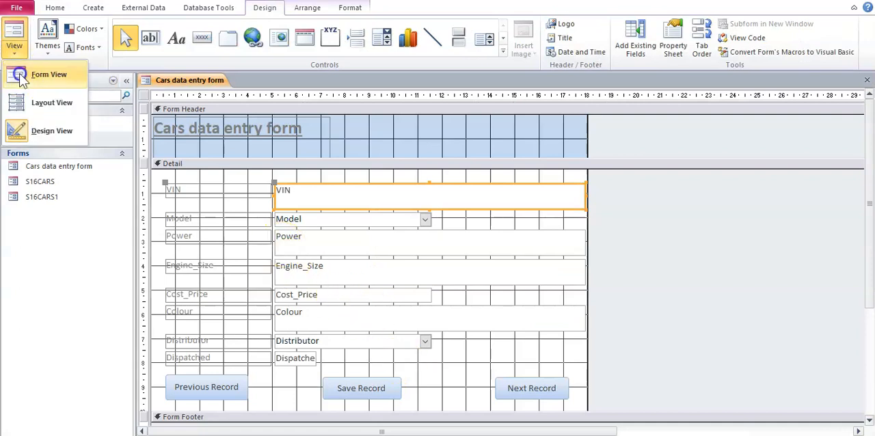
left_click(21, 77)
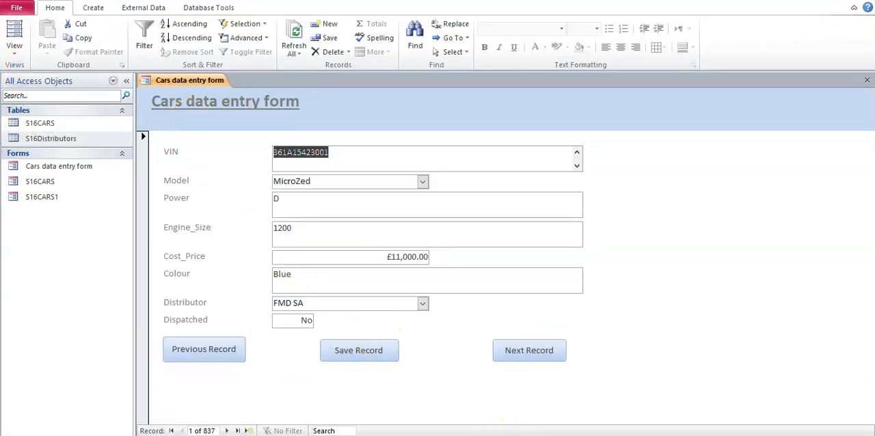
Step: Switch to the Word task document and check the requirement on appropriately sized data entry boxes
key("alt+Tab")
left_click_drag(235, 279, 555, 280)
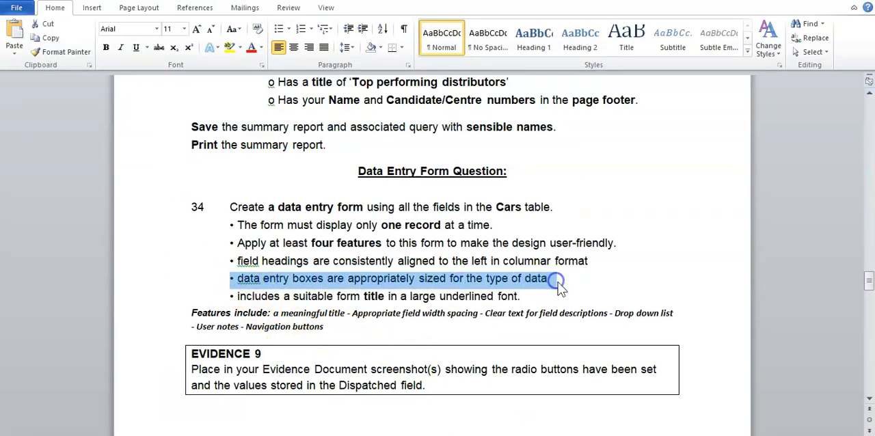
left_click(557, 283)
Step: Switch back to Access and, in Layout View, narrow the VIN, Model and Power boxes to suit their contents
key("alt+Tab")
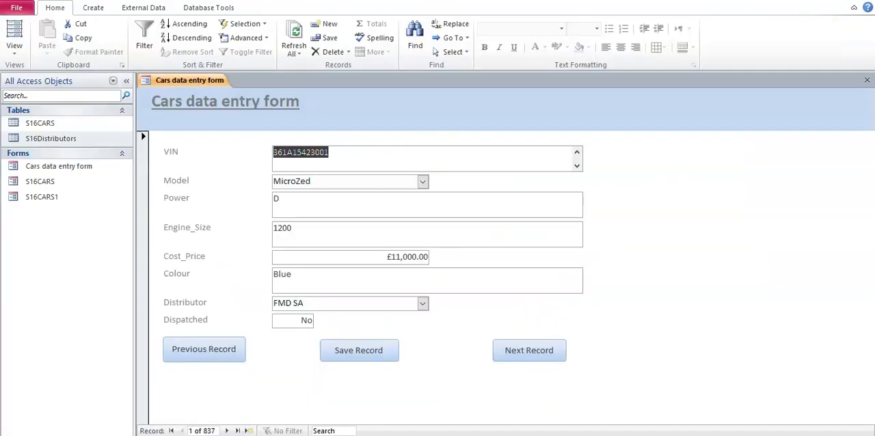
left_click(15, 50)
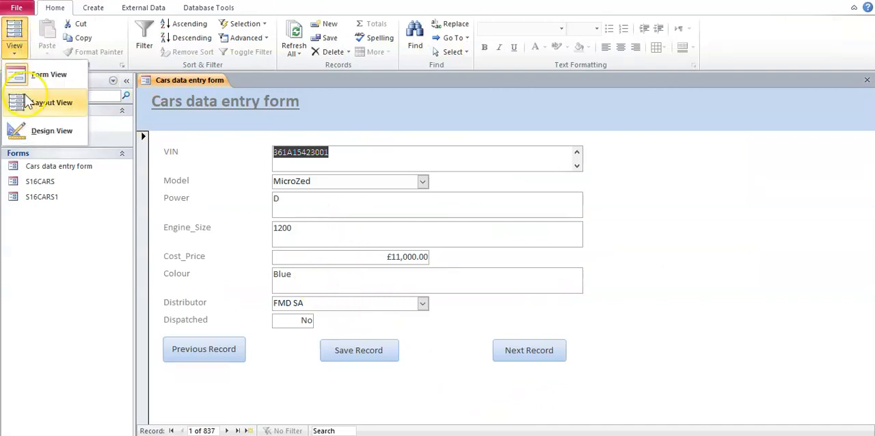
left_click(28, 103)
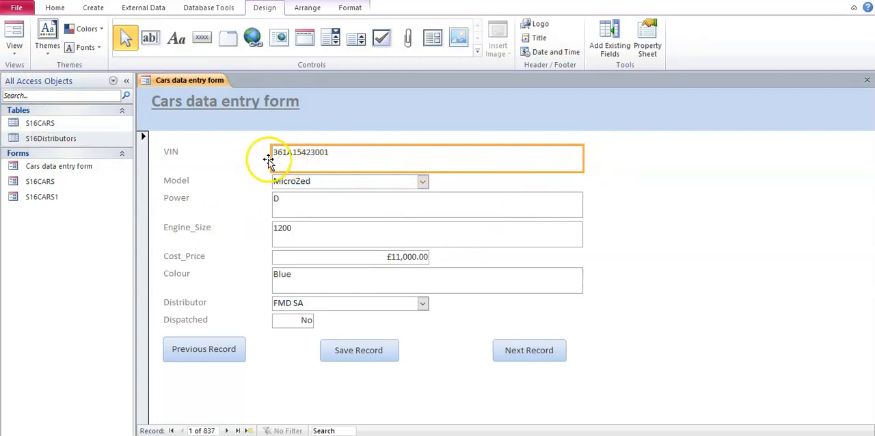
left_click_drag(580, 158, 346, 157)
left_click(357, 179)
left_click_drag(425, 180, 344, 177)
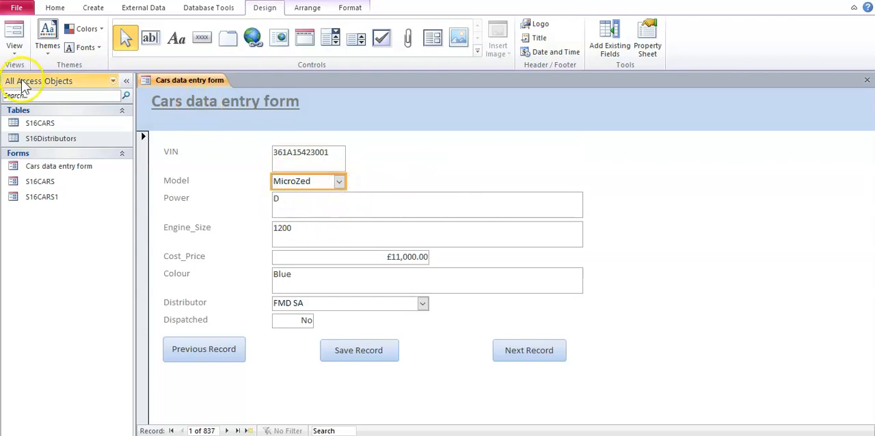
left_click(340, 205)
left_click_drag(581, 203, 302, 199)
Step: Narrow the Engine_Size and Cost_Price boxes so that they just fit their values
left_click(310, 230)
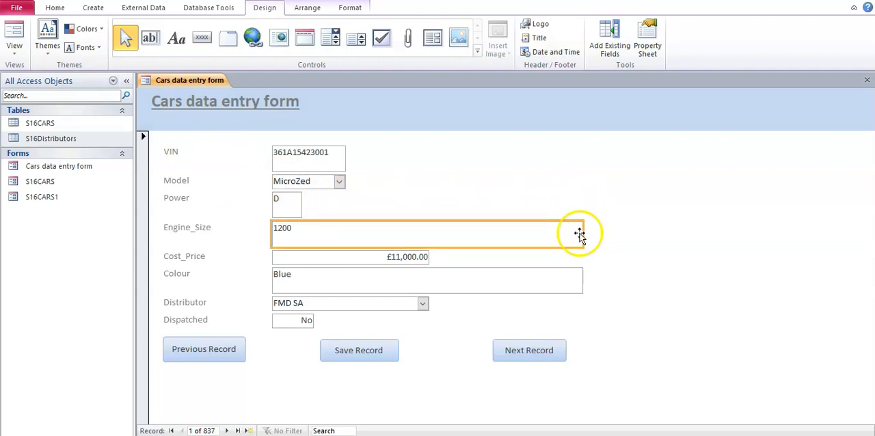
left_click_drag(582, 231, 314, 223)
left_click(380, 256)
left_click_drag(430, 257, 347, 245)
Step: Narrow the Colour, Distributor and Dispatched boxes to suit the length of their data
left_click(499, 266)
left_click_drag(583, 272, 319, 275)
left_click(352, 303)
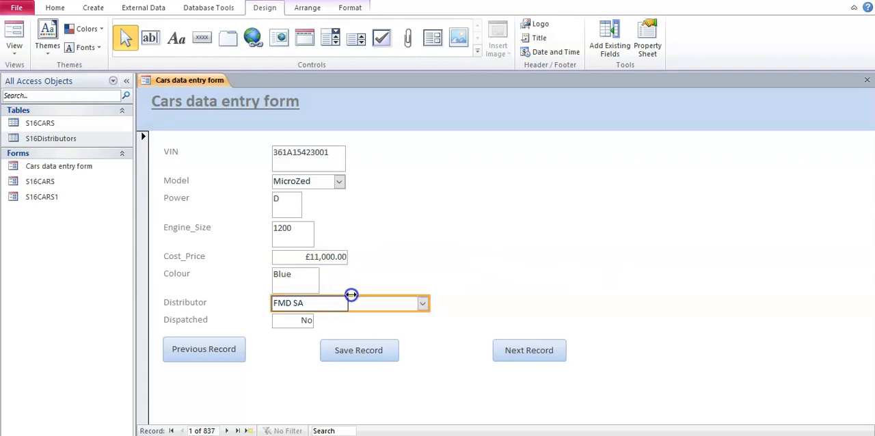
left_click_drag(350, 295, 352, 293)
left_click(309, 321)
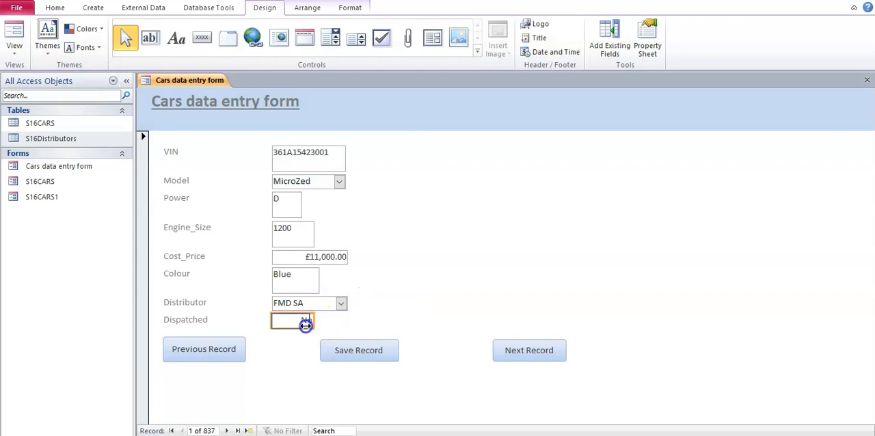
Step: Show the resized form in Form View and test the Model drop-down list, keeping MicroZed
left_click(14, 45)
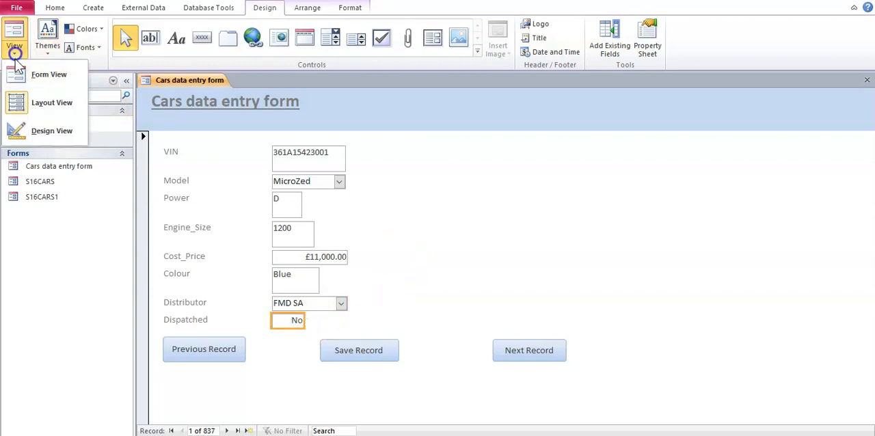
left_click(21, 79)
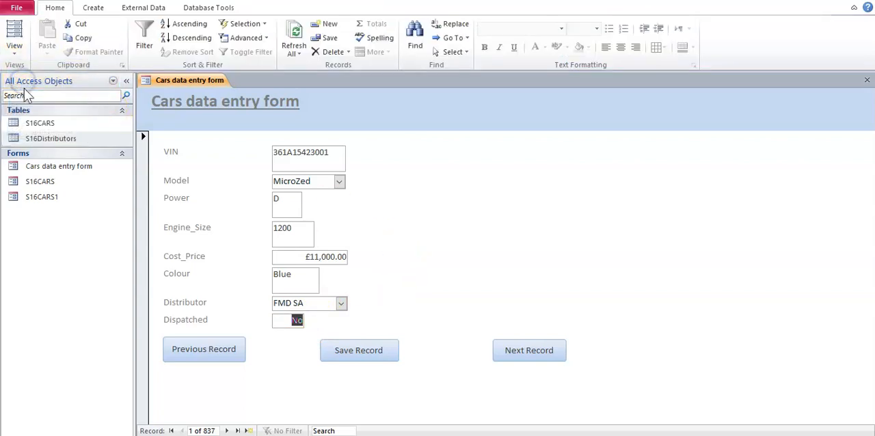
left_click(338, 181)
left_click(335, 244)
left_click(338, 182)
left_click(338, 183)
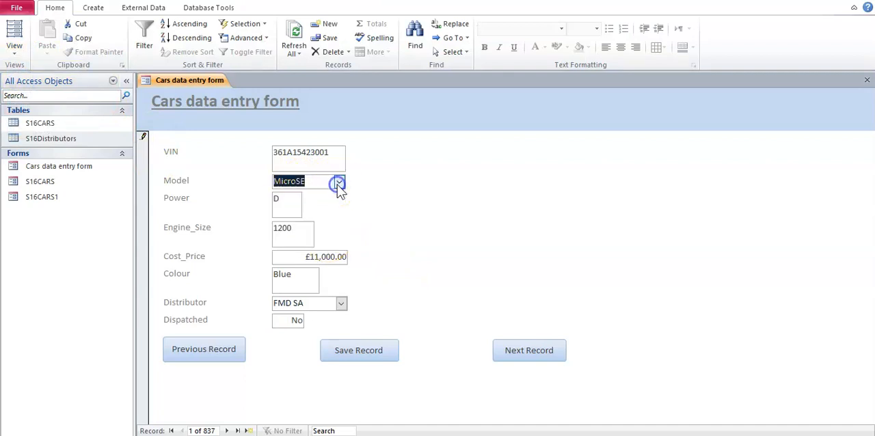
Step: Test the Distributor drop-down list on the resized form, selecting FMD SA
left_click(341, 303)
left_click(337, 318)
left_click(341, 303)
left_click(335, 319)
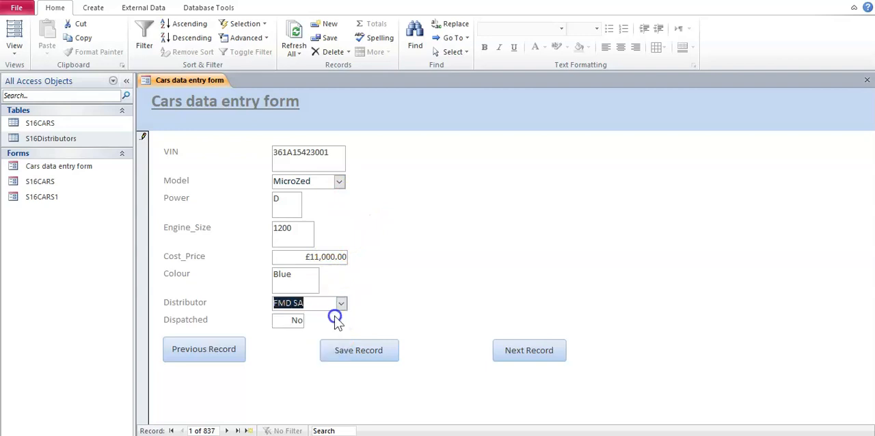
left_click(389, 269)
Step: Switch to the Word task document and check the requirement for a suitable form title in a large underlined font
key("alt+Tab")
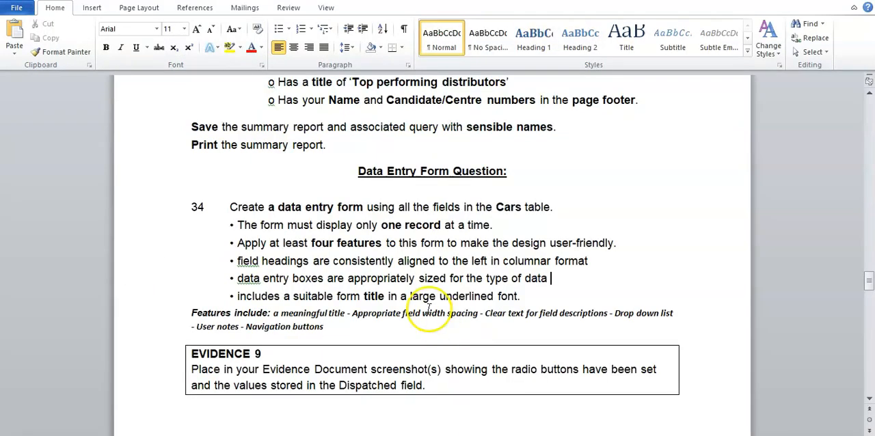
left_click_drag(238, 296, 471, 294)
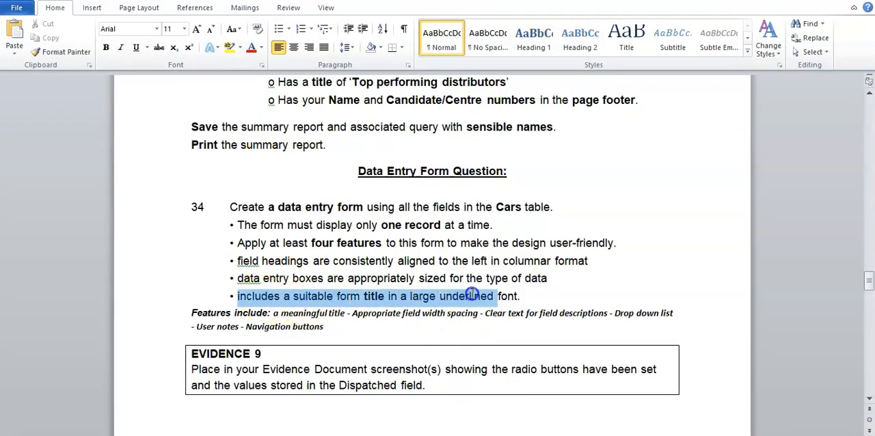
left_click(493, 301)
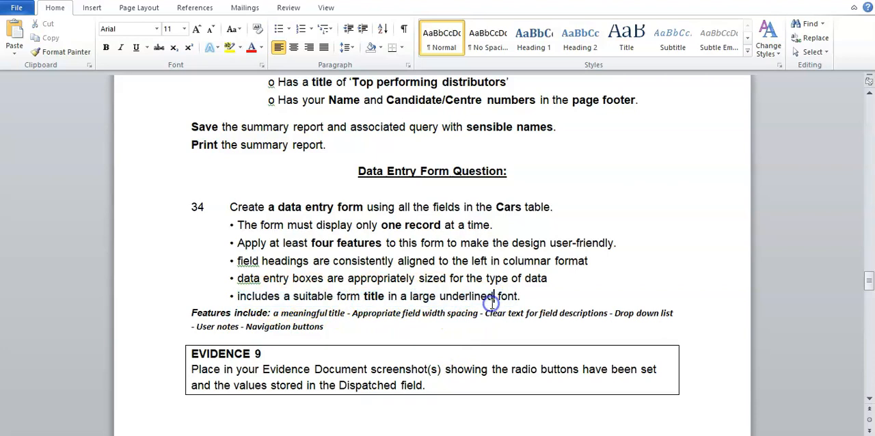
Step: Review the user-friendly feature requirements and the Step 35 instruction for entering a new record in the Word task document
left_click_drag(283, 243, 446, 242)
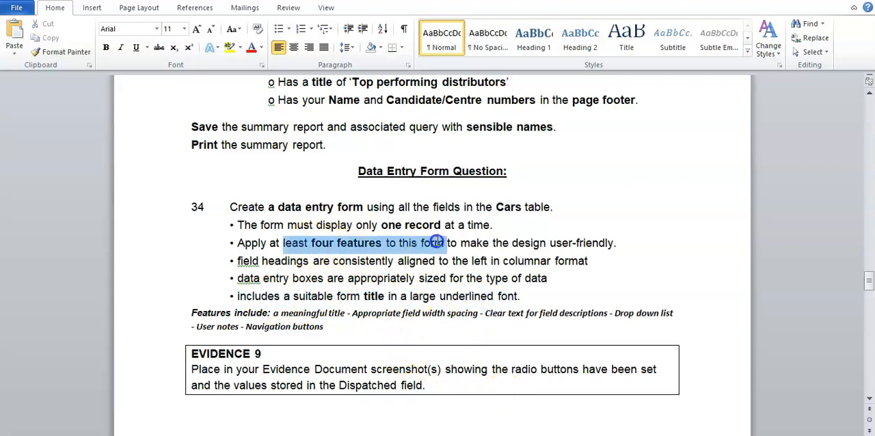
left_click(449, 288)
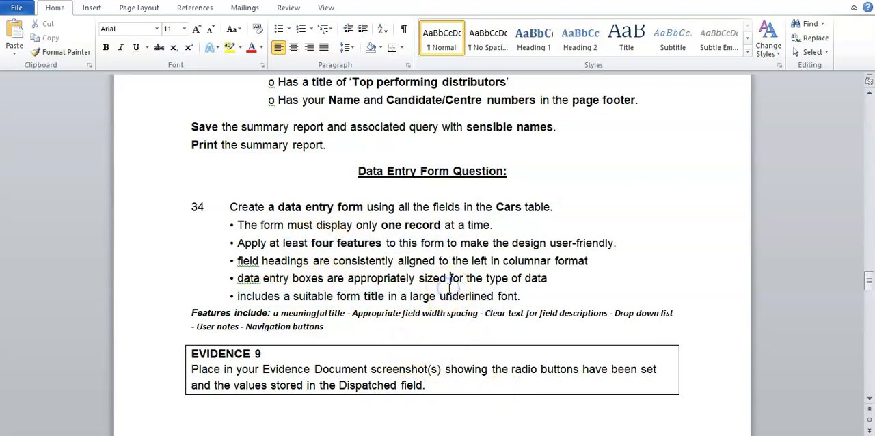
left_click_drag(191, 313, 333, 331)
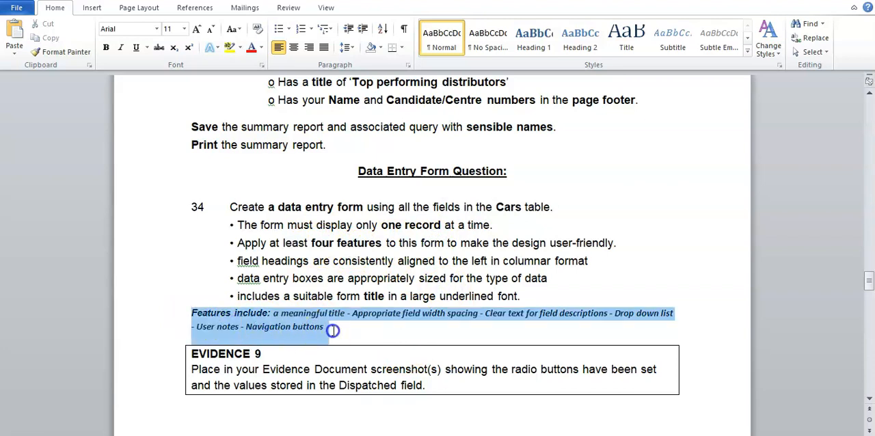
left_click(484, 334)
left_click(350, 327)
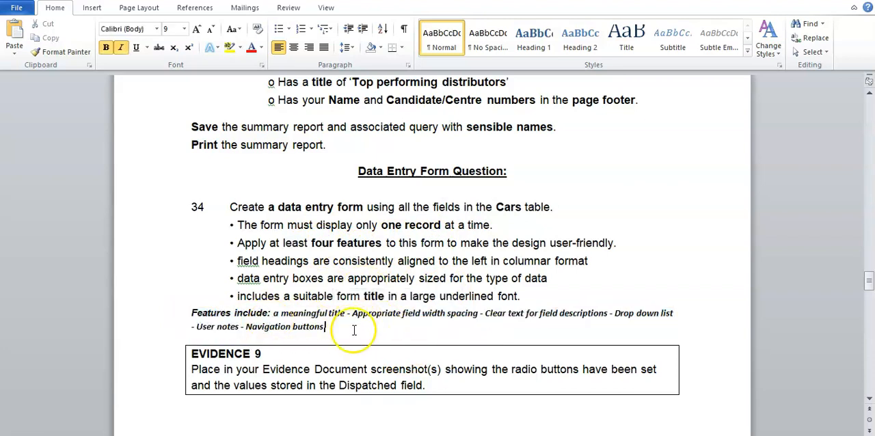
scroll(377, 328, "down", 12)
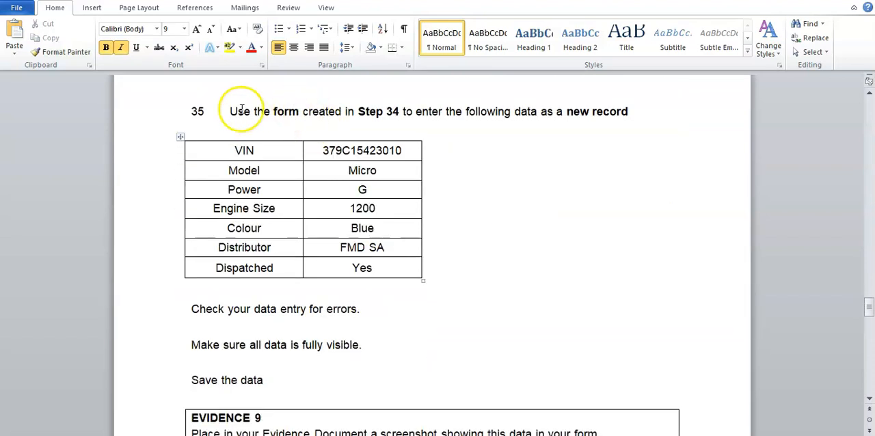
left_click_drag(241, 111, 619, 111)
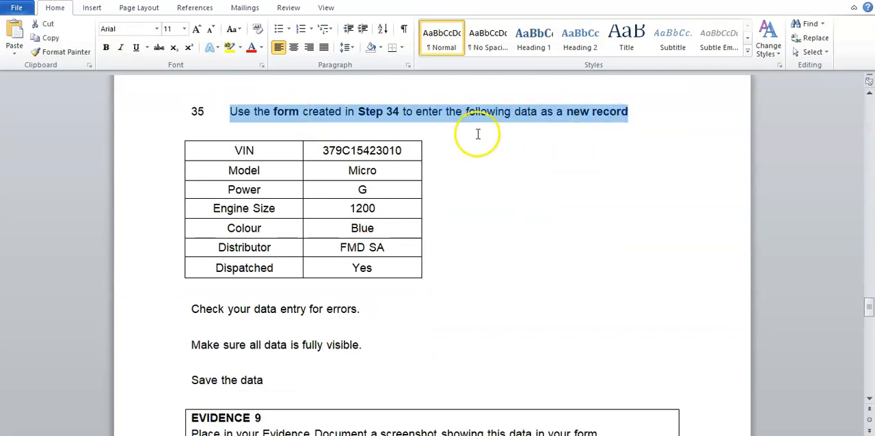
left_click(564, 139)
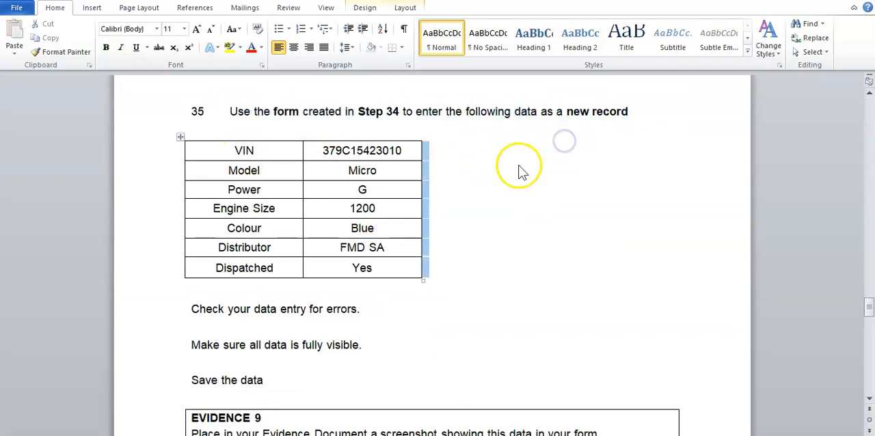
left_click(519, 166)
Step: Switch to Access, keep the Cars data entry form in Form View and start a new blank record
left_click(509, 435)
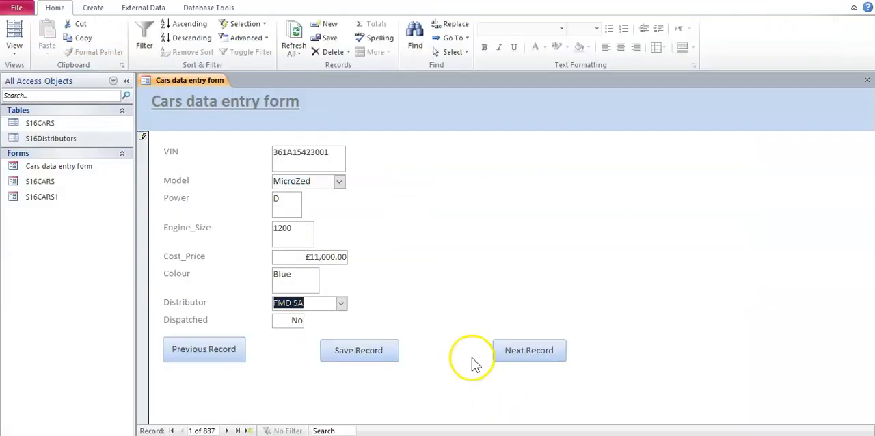
left_click(13, 49)
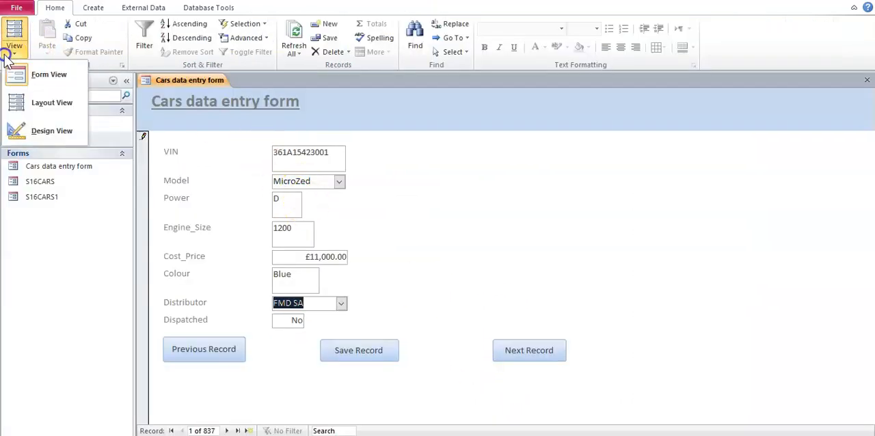
left_click(35, 78)
left_click(252, 430)
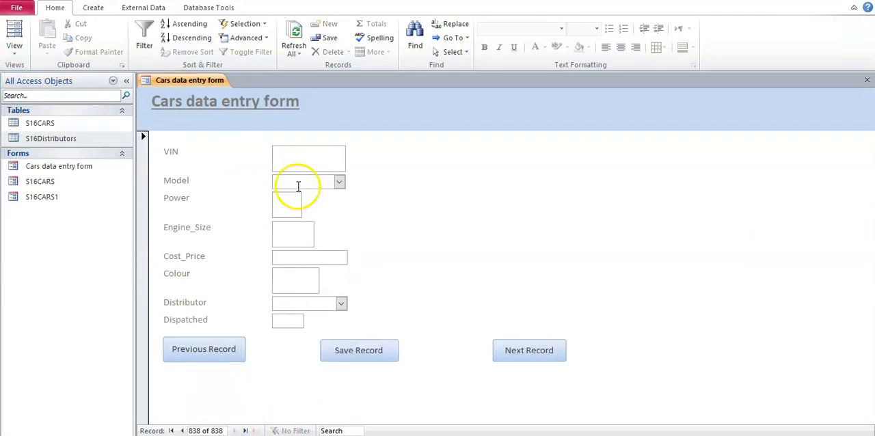
Step: Copy the VIN 379C15423010 from the Word task table and paste it into the new record's VIN field
key("alt+Tab")
left_click_drag(402, 152, 363, 152)
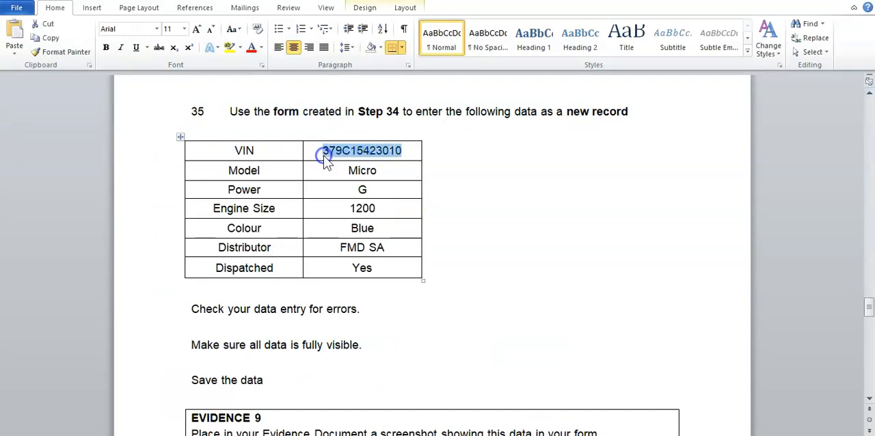
left_click(452, 205)
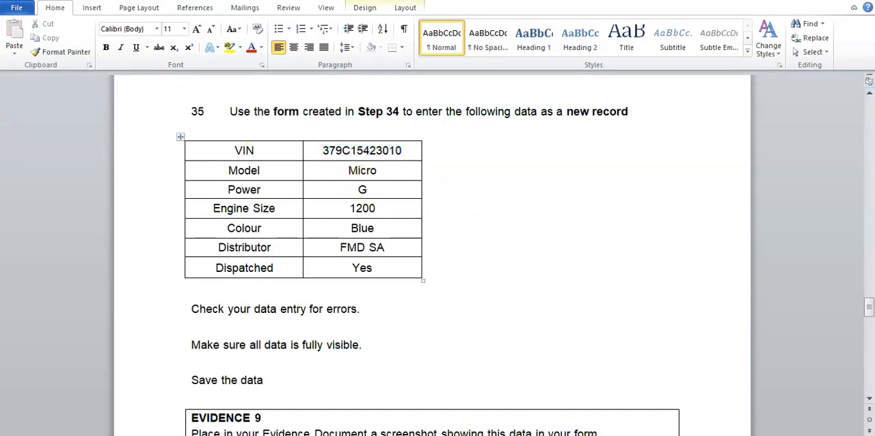
key("alt+Tab")
left_click(328, 153)
type("379C15423010")
Step: Check the model in the Word task table and select Micro as the new record's Model
left_click(312, 181)
left_click(464, 434)
key("alt+Tab")
left_click(339, 181)
left_click(296, 197)
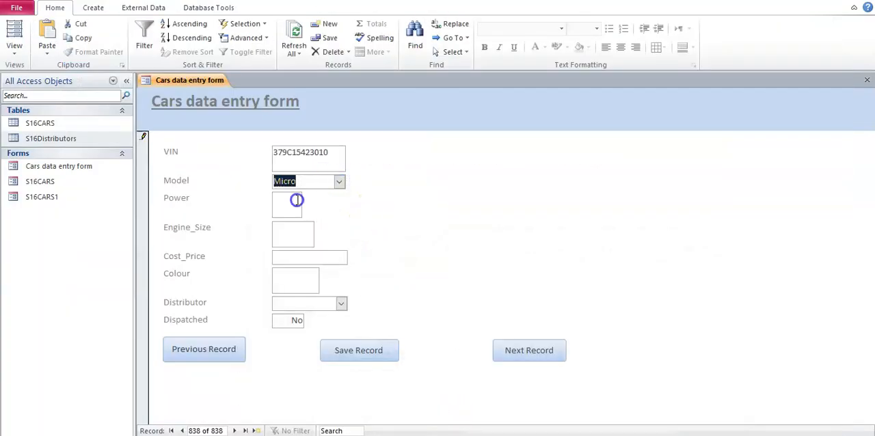
Step: Check the task table in Word and enter G for Power and 1200 for Engine_Size in the new record
left_click(458, 435)
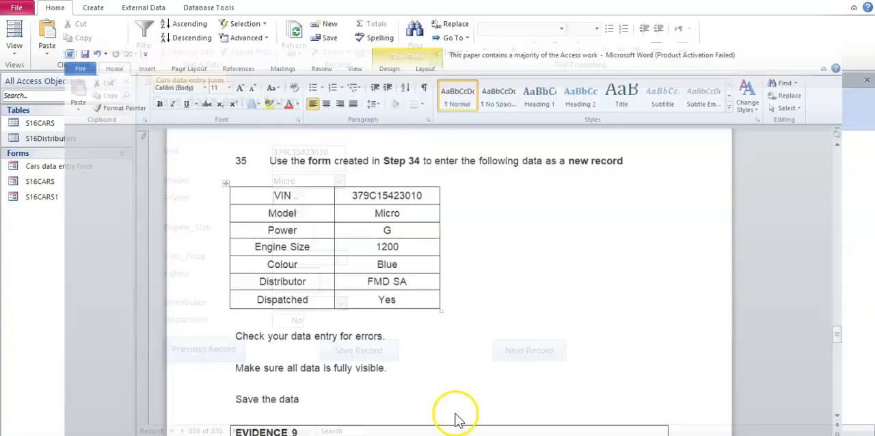
type("G")
left_click(311, 233)
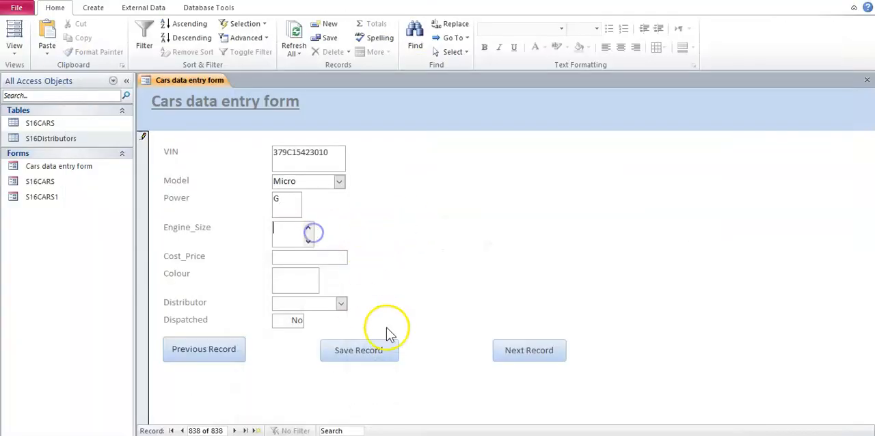
left_click(462, 434)
left_click(462, 435)
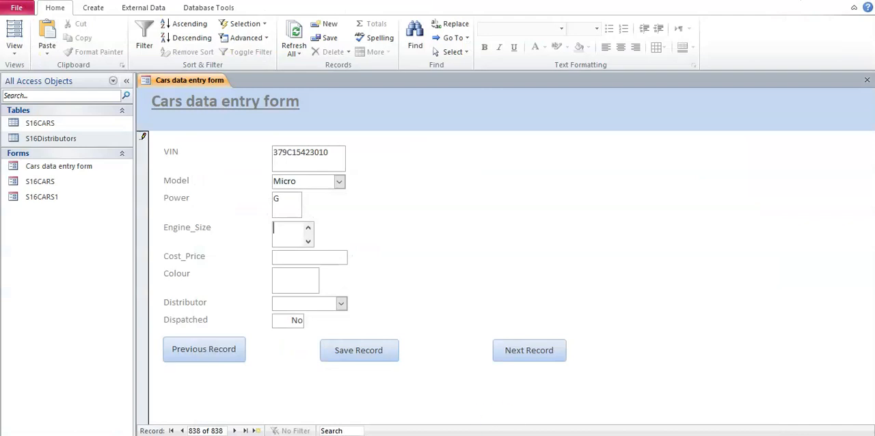
Step: Check the Word task table for a cost price, leave Cost_Price empty and enter Blue for Colour
left_click(338, 258)
left_click(462, 435)
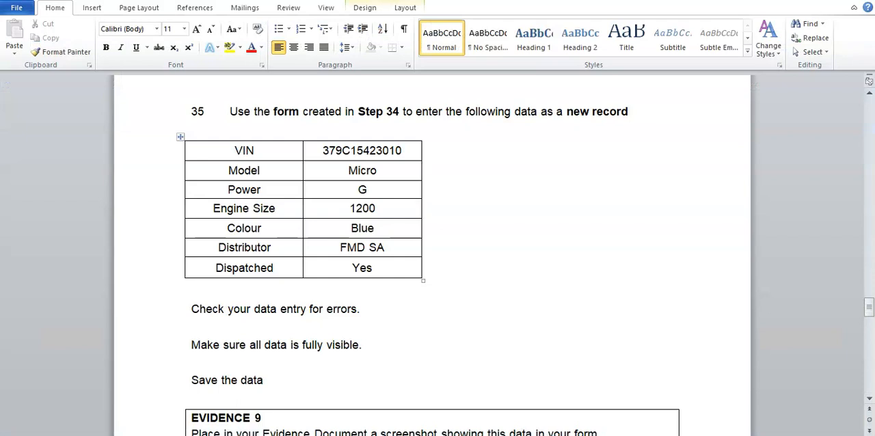
left_click(462, 435)
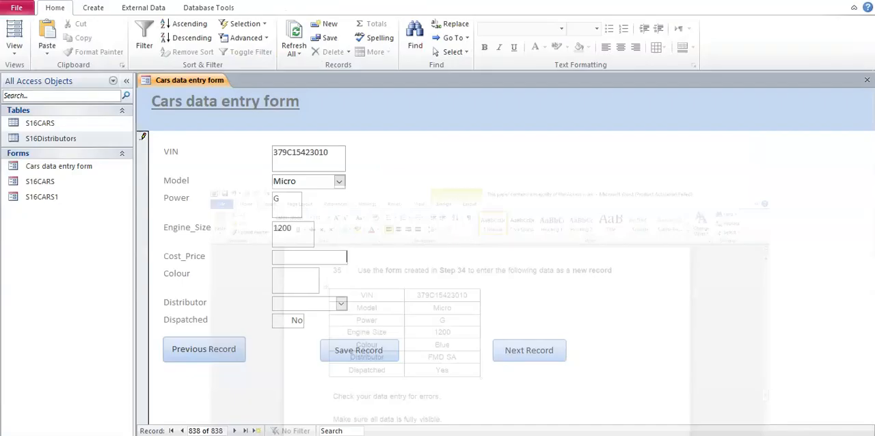
left_click(462, 435)
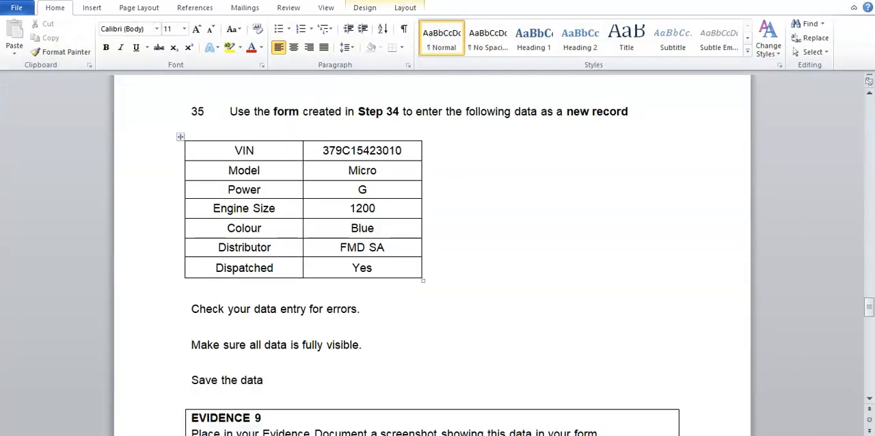
left_click(462, 435)
left_click(313, 290)
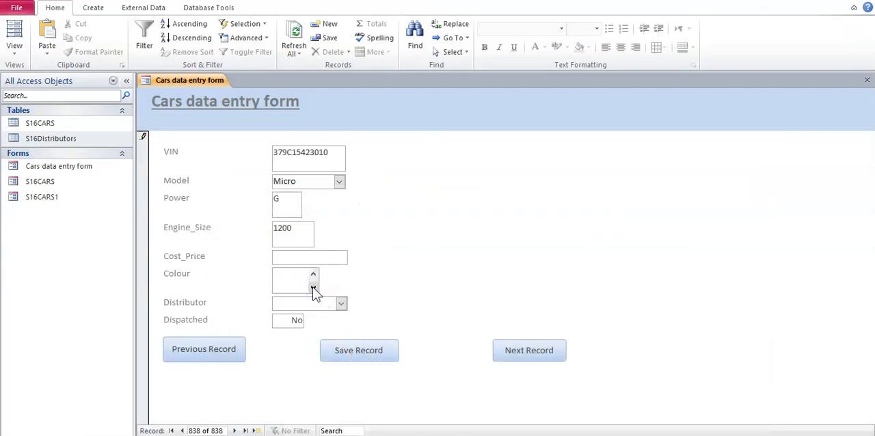
left_click(463, 435)
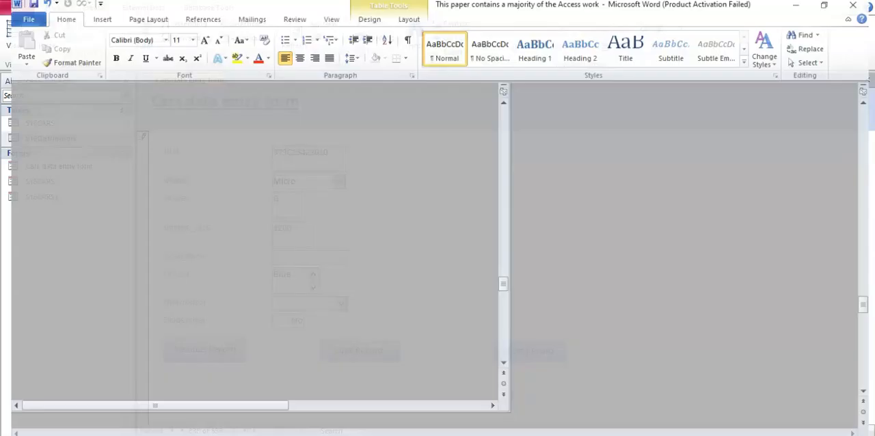
left_click(462, 435)
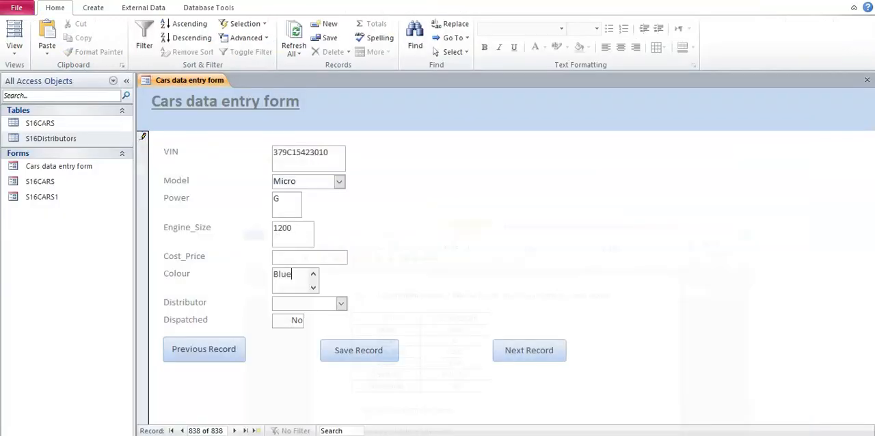
Step: Select FMD SA as the new record's Distributor
left_click(302, 303)
left_click(341, 303)
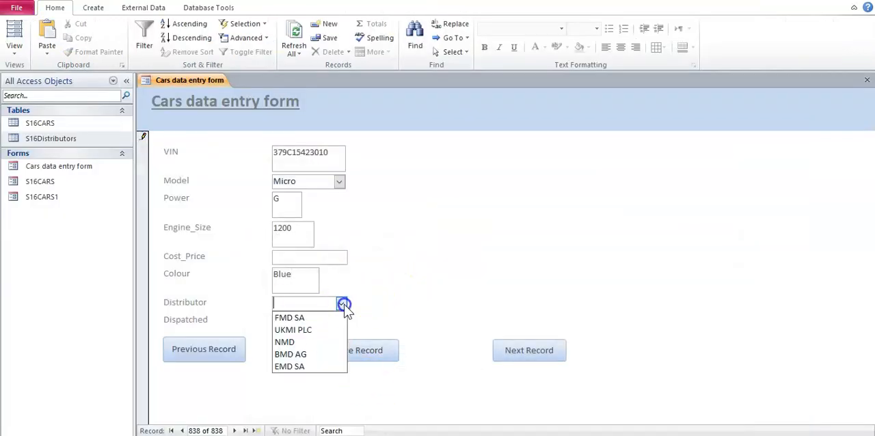
left_click(321, 314)
Step: Check the dispatched value in the Word task table, set Dispatched to Yes and save the record
left_click(461, 434)
left_click(461, 435)
left_click(295, 324)
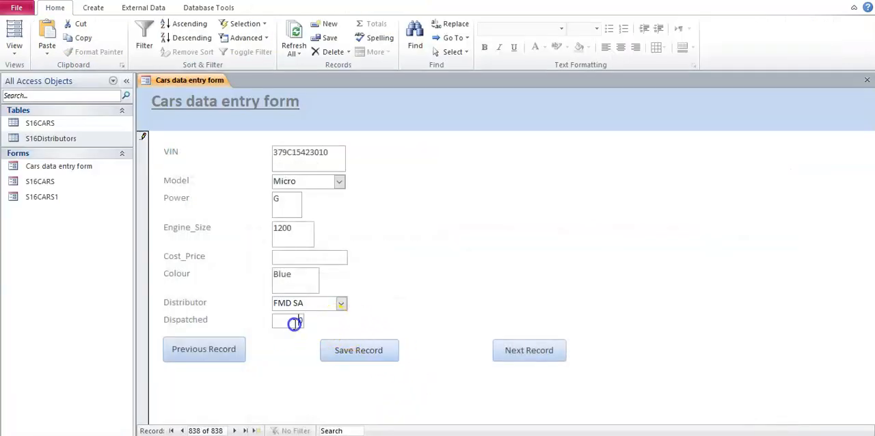
type("Yes")
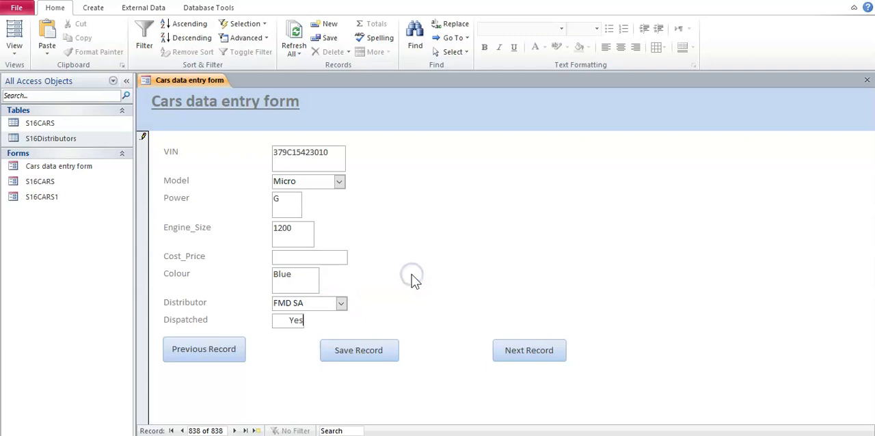
left_click(357, 360)
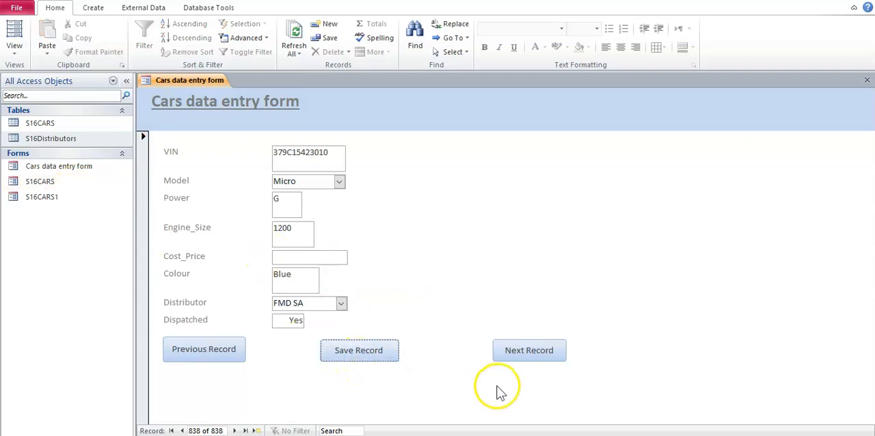
Step: Check the Evidence 9 requirement in Word, capture the completed form in Access and paste the screenshot under the Evidence 9 heading
key("alt+Tab")
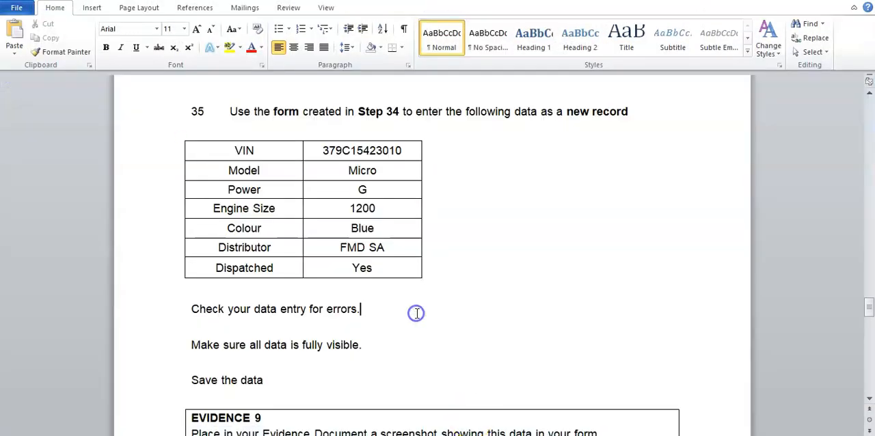
scroll(416, 313, "down", 2)
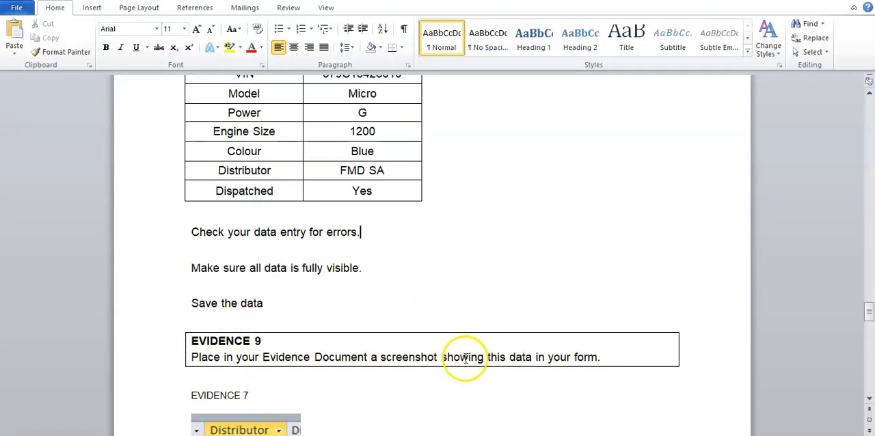
left_click_drag(868, 301, 784, 368)
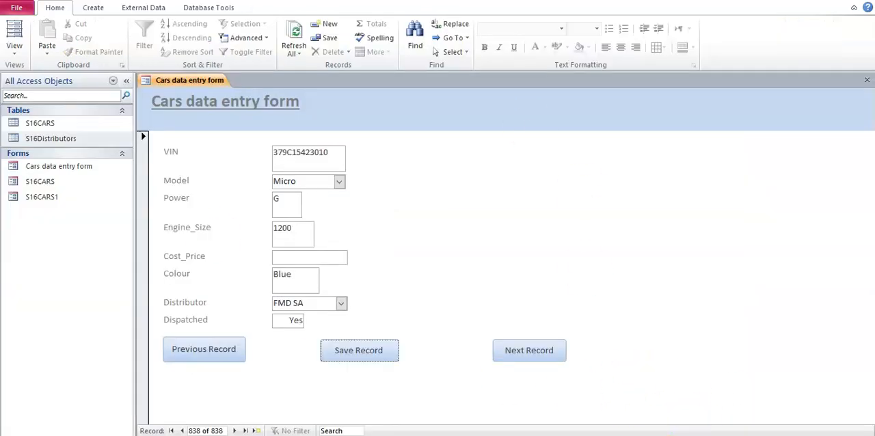
left_click(531, 365)
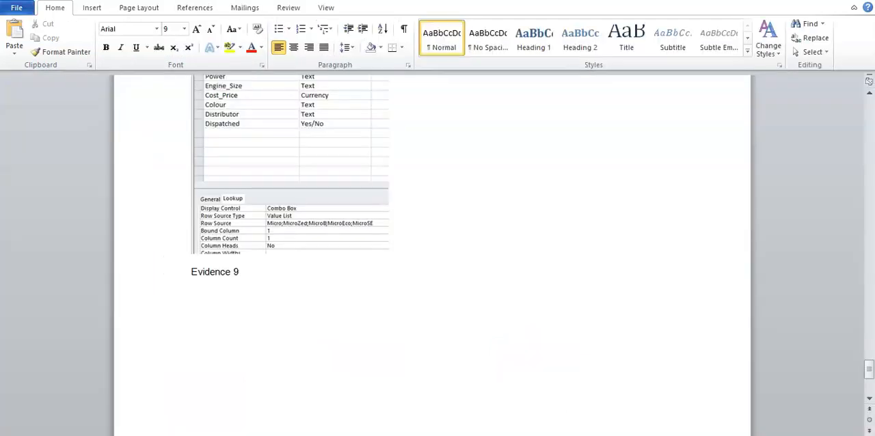
left_click(536, 198)
key("ctrl+v")
Step: Crop the pasted Evidence 9 screenshot down to the Cars data entry form, from its title to the record buttons
double_click(480, 189)
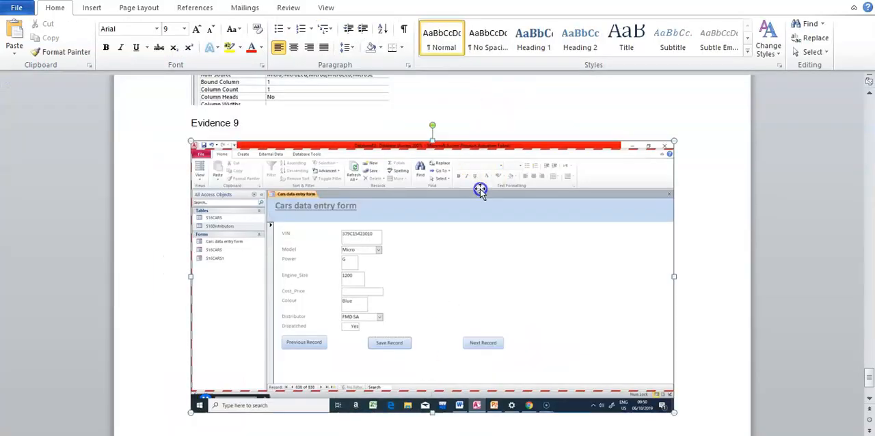
left_click(763, 29)
left_click_drag(673, 142, 514, 190)
left_click_drag(343, 357, 353, 312)
left_click_drag(192, 220, 267, 220)
left_click(618, 267)
Step: Enlarge the cropped form screenshot under Evidence 9 proportionally so its data is readable, and deselect it
left_click(348, 246)
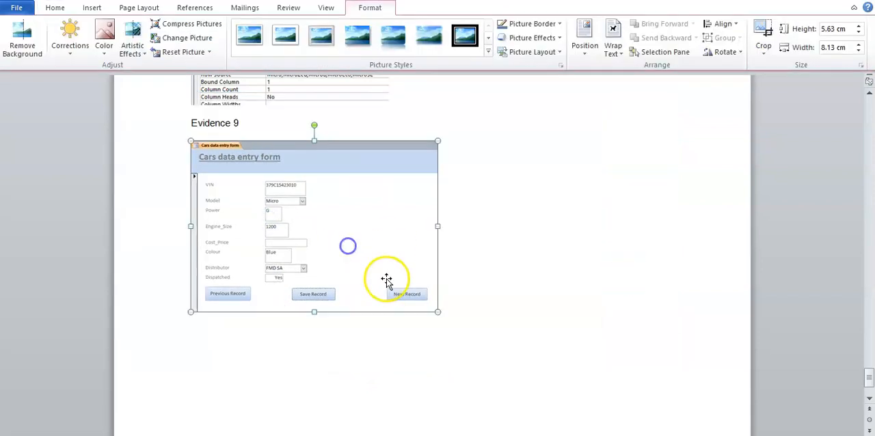
left_click_drag(435, 308, 539, 378)
left_click(572, 326)
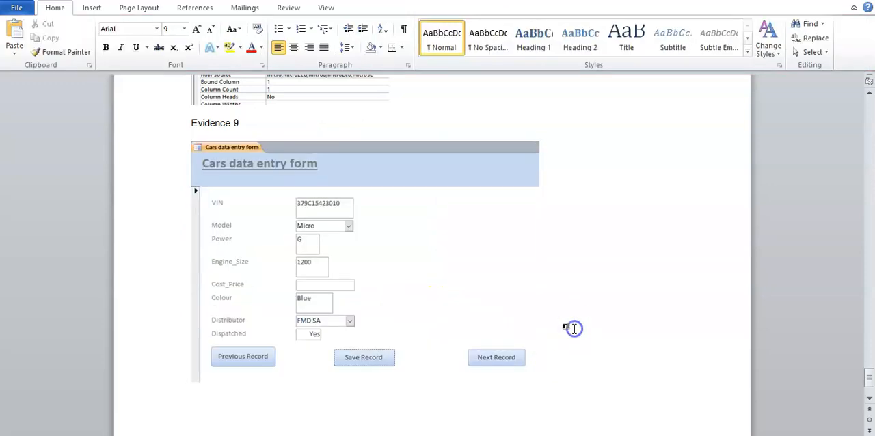
left_click(635, 269)
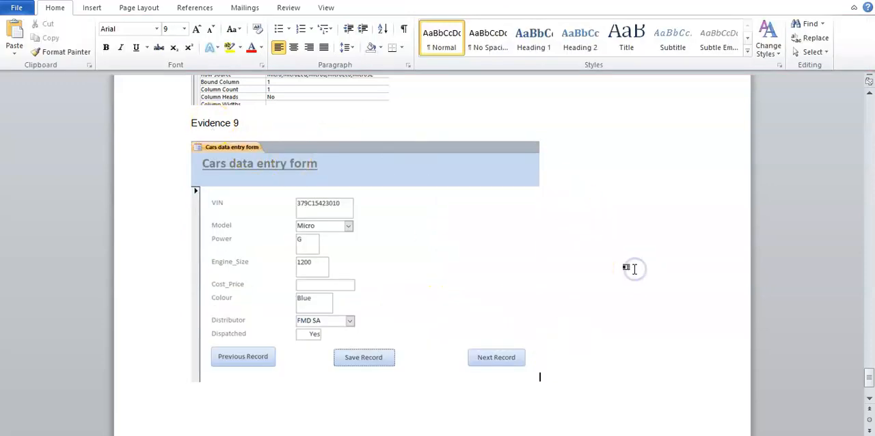